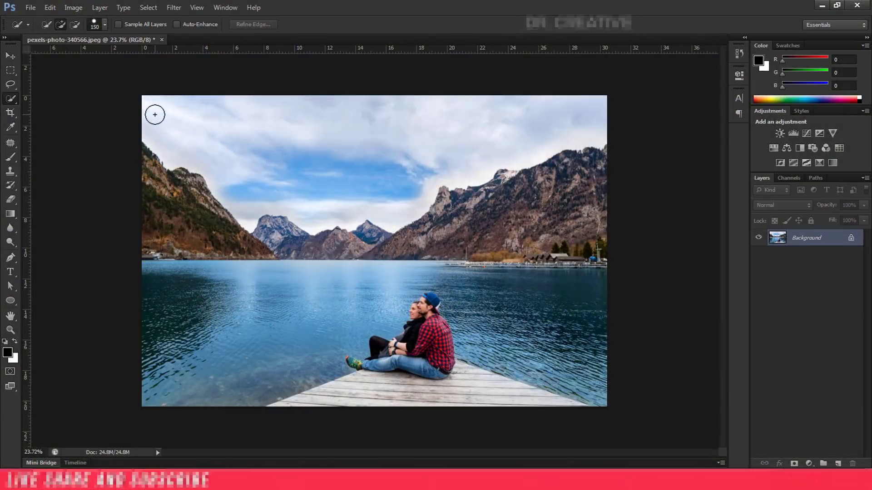
- Quick-select the sky and fill it solid black on a new Layer 1
{"action": "mouse_move", "coordinate": [156, 114]}
{"action": "left_mouse_down"}
{"action": "mouse_move", "coordinate": [212, 146]}
{"action": "mouse_move", "coordinate": [256, 188]}
{"action": "mouse_move", "coordinate": [444, 149]}
{"action": "left_mouse_up"}
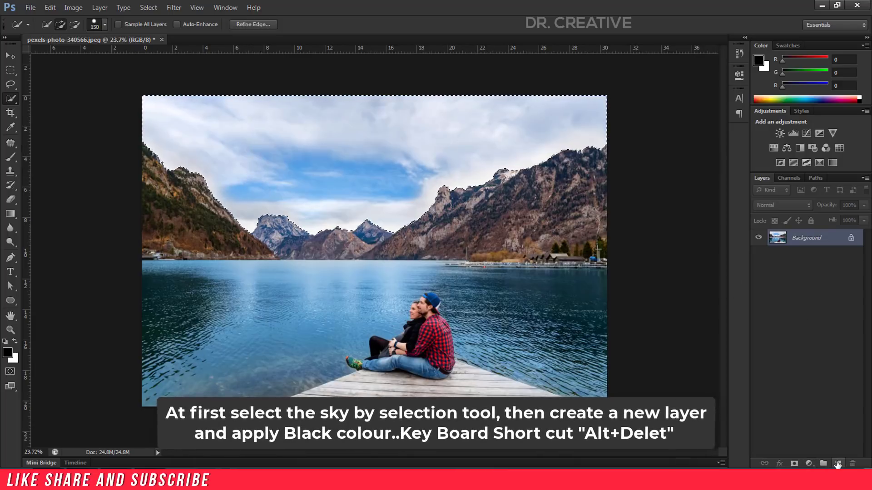
{"action": "left_click", "coordinate": [838, 464]}
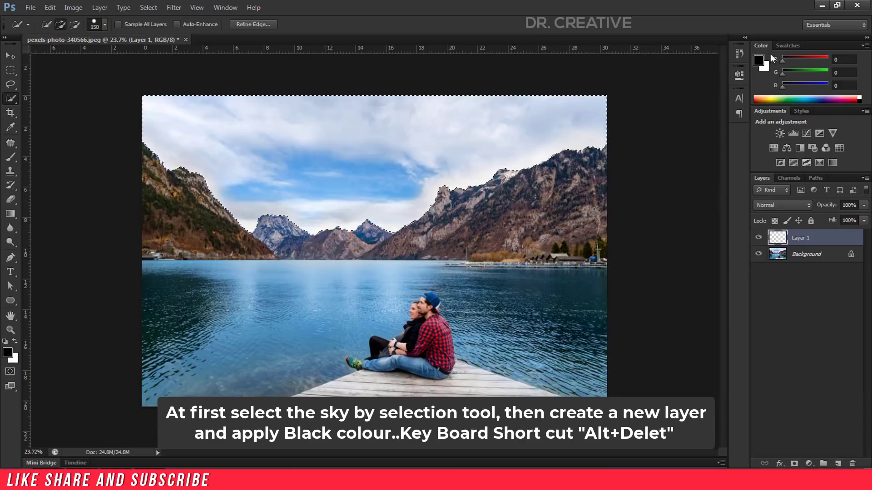
{"action": "left_click", "coordinate": [759, 60]}
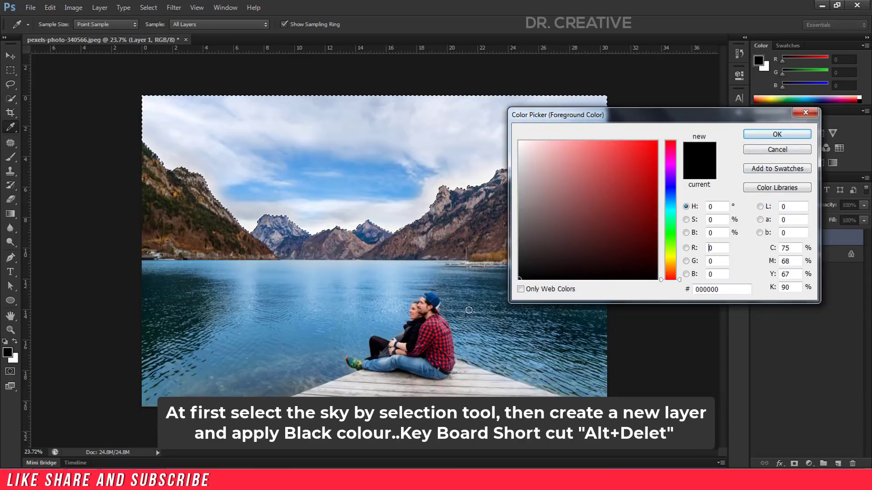
{"action": "left_click", "coordinate": [777, 135]}
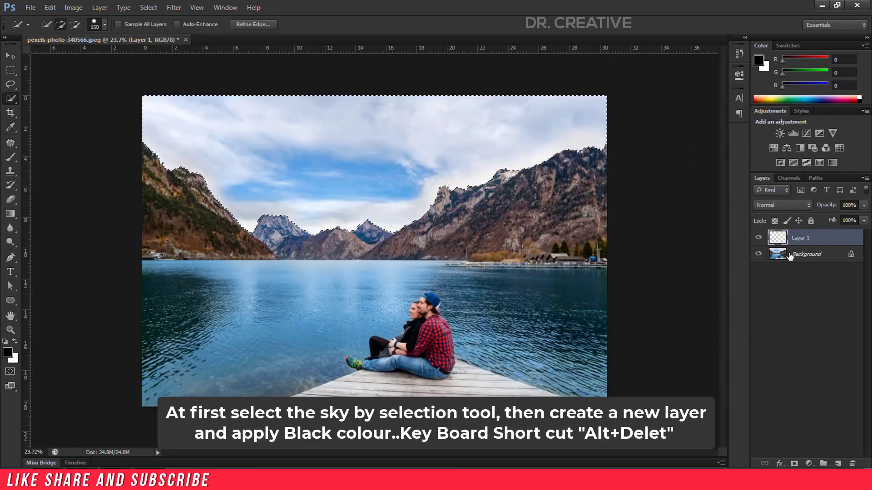
{"action": "key", "text": "alt+Delete"}
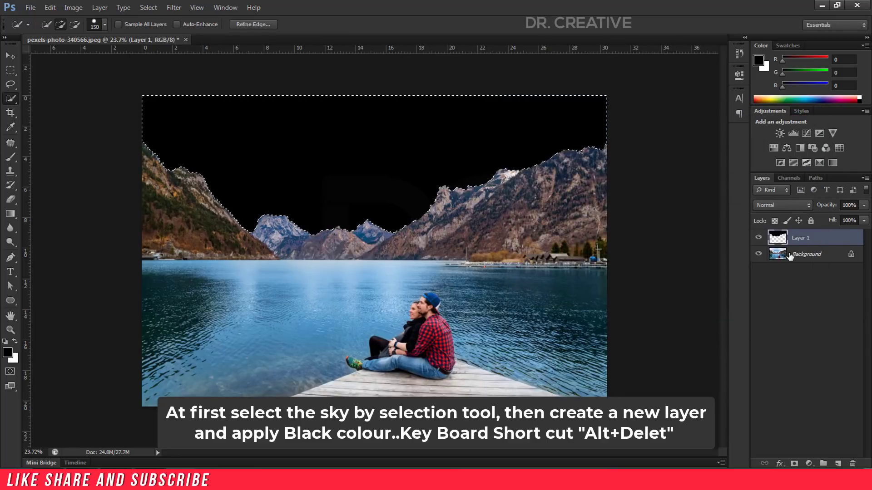
- Deselect the sky and make the Background layer active
{"action": "left_click", "coordinate": [149, 7]}
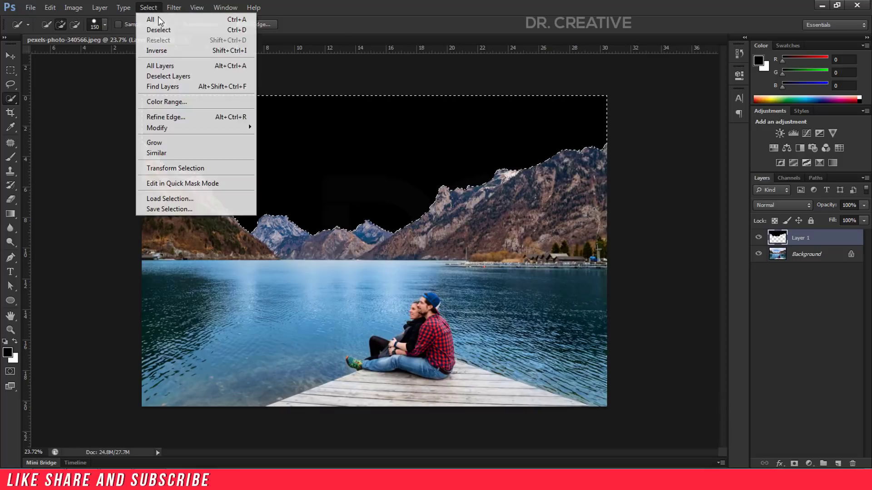
{"action": "left_click", "coordinate": [158, 30]}
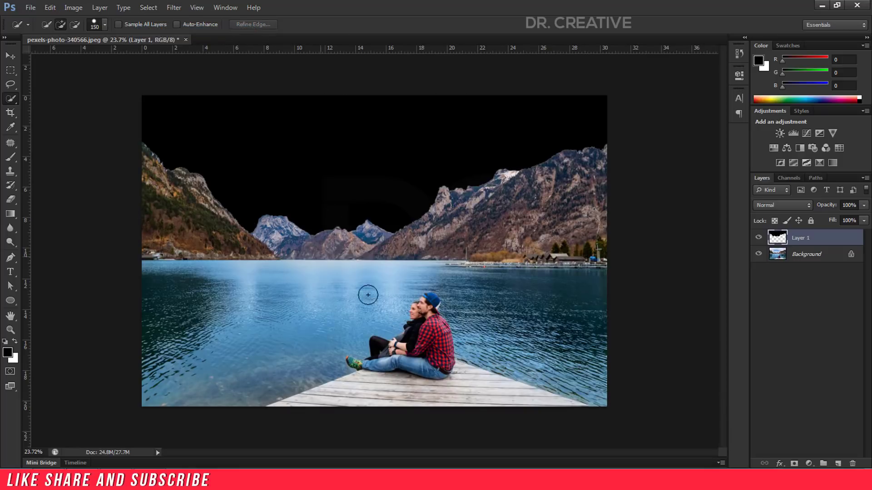
{"action": "left_click", "coordinate": [774, 255]}
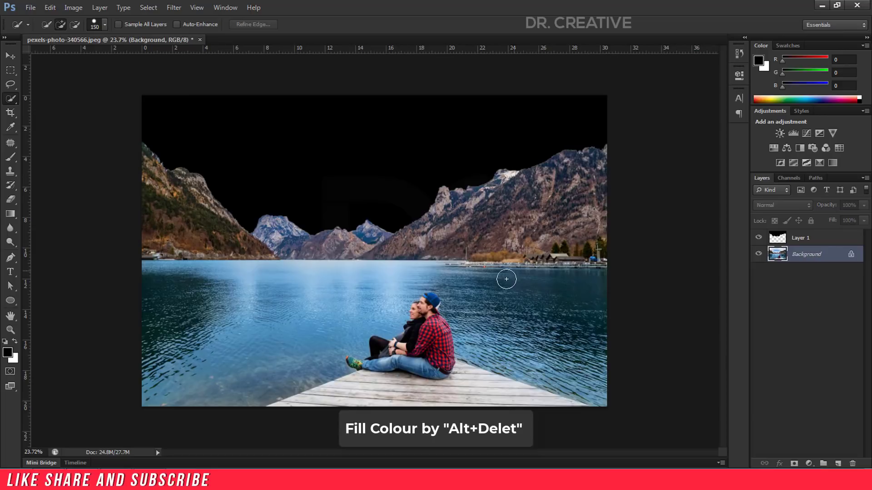
- Quick-select the mountains, shoreline and lake water, leaving the seated couple out
{"action": "mouse_move", "coordinate": [557, 369]}
{"action": "left_mouse_down"}
{"action": "mouse_move", "coordinate": [580, 183]}
{"action": "mouse_move", "coordinate": [484, 205]}
{"action": "left_mouse_up"}
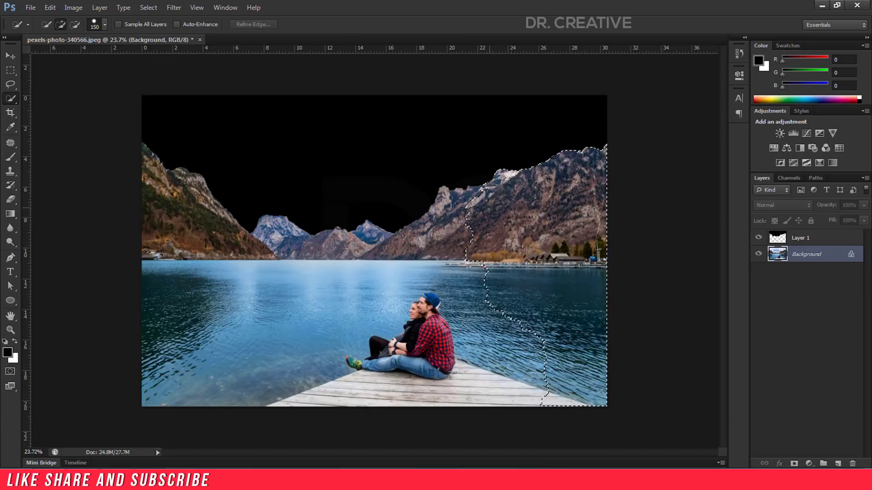
{"action": "left_click_drag", "start_coordinate": [473, 214], "coordinate": [315, 270]}
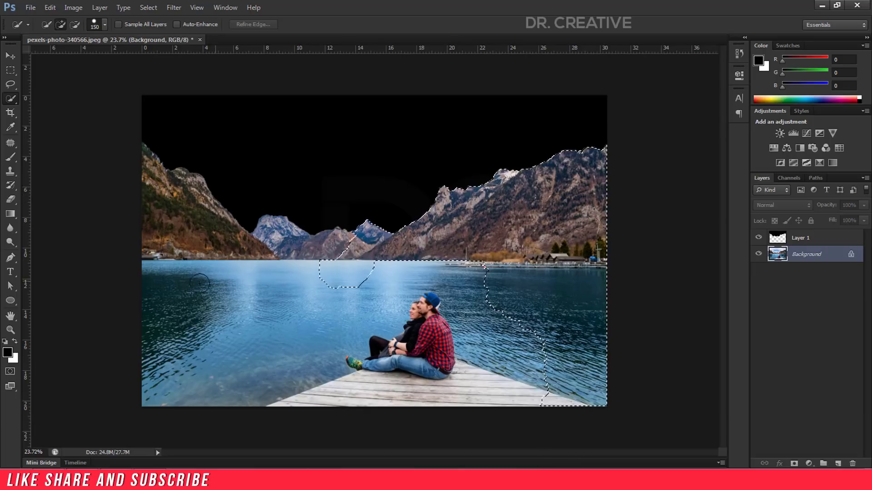
{"action": "left_click_drag", "start_coordinate": [199, 283], "coordinate": [161, 201]}
{"action": "left_click_drag", "start_coordinate": [237, 267], "coordinate": [367, 253]}
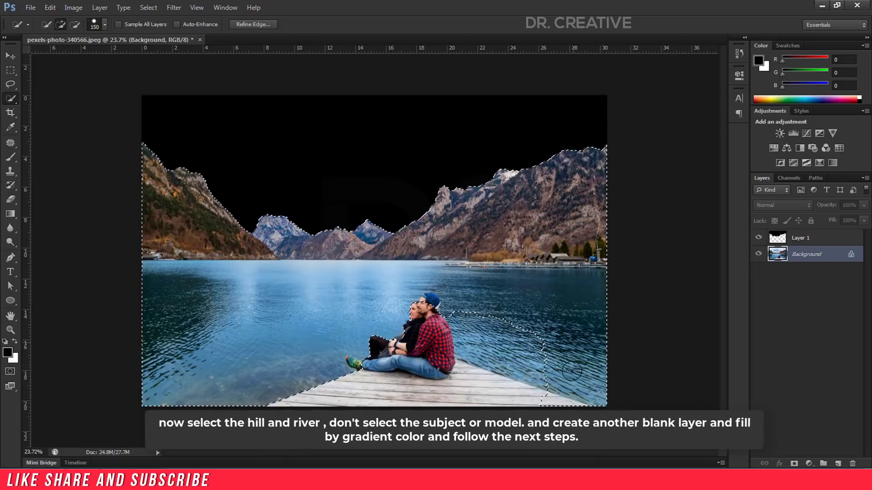
{"action": "mouse_move", "coordinate": [380, 399]}
{"action": "left_mouse_down"}
{"action": "mouse_move", "coordinate": [517, 386]}
{"action": "mouse_move", "coordinate": [335, 389]}
{"action": "mouse_move", "coordinate": [394, 371]}
{"action": "left_mouse_up"}
{"action": "left_click_drag", "start_coordinate": [515, 353], "coordinate": [379, 358]}
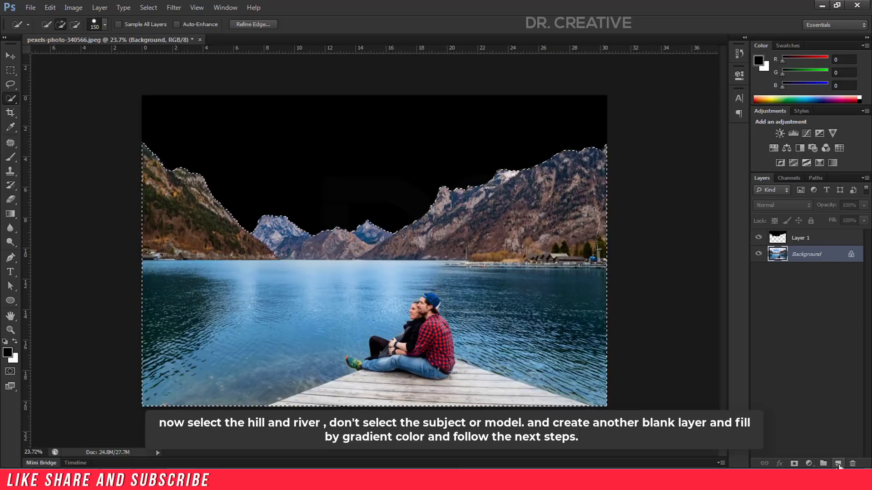
- Add empty Layer 2 and edit a black-to-white gradient, shifting the black stop and midpoint to about 57%
{"action": "left_click", "coordinate": [838, 464]}
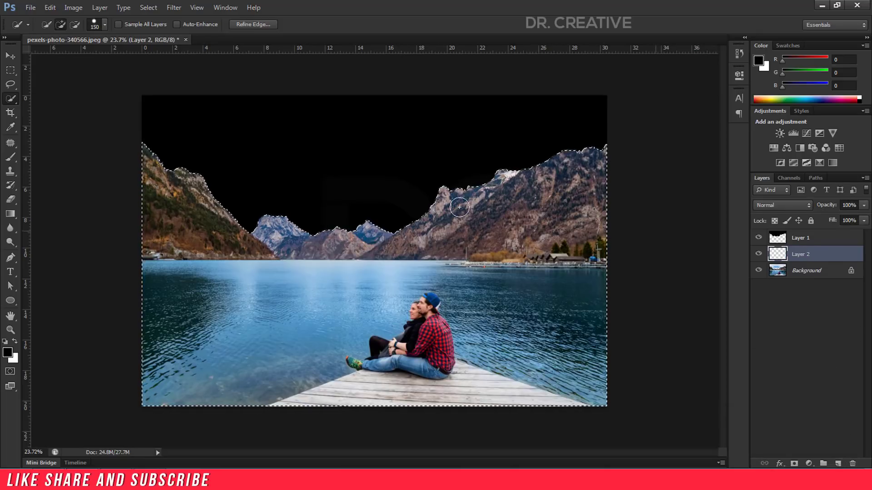
{"action": "left_click", "coordinate": [10, 214]}
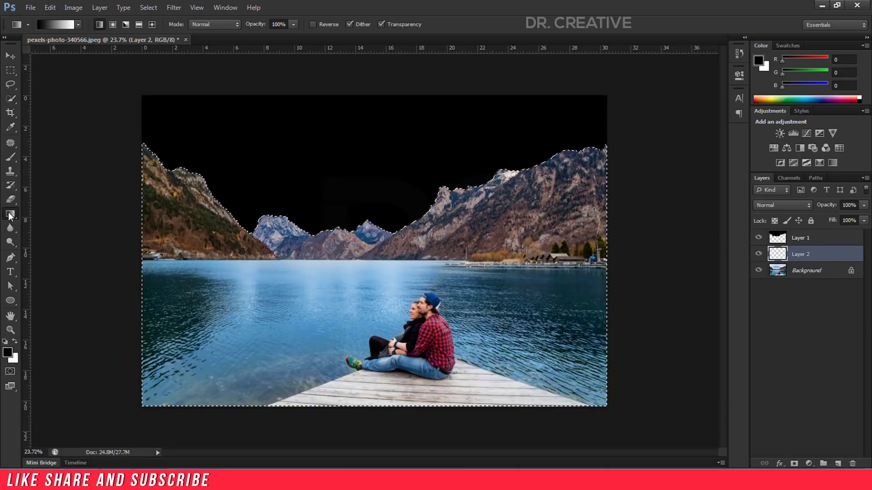
{"action": "left_click", "coordinate": [60, 25]}
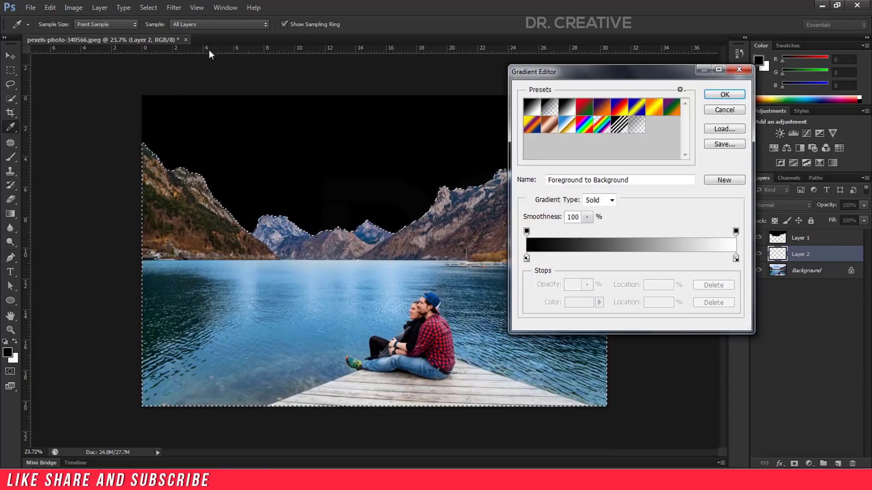
{"action": "left_click", "coordinate": [527, 258]}
{"action": "mouse_move", "coordinate": [551, 264]}
{"action": "left_mouse_down"}
{"action": "mouse_move", "coordinate": [559, 266]}
{"action": "mouse_move", "coordinate": [553, 263]}
{"action": "left_mouse_up"}
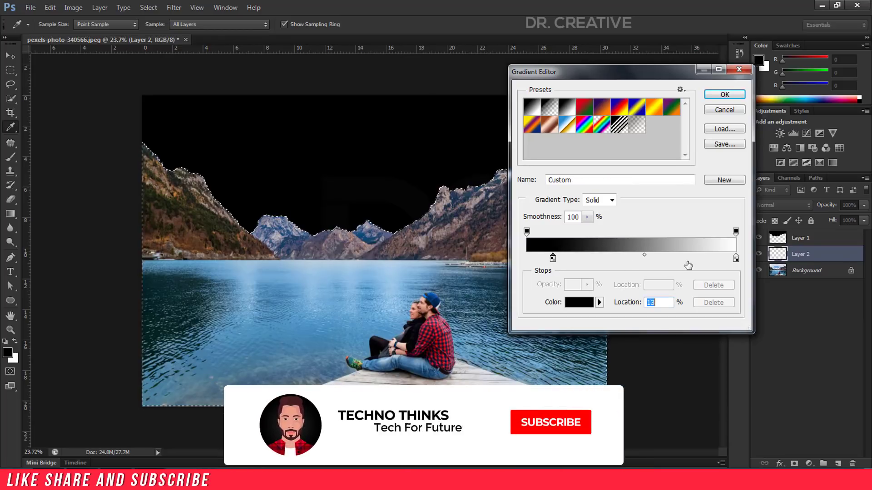
{"action": "left_click_drag", "start_coordinate": [643, 255], "coordinate": [655, 256]}
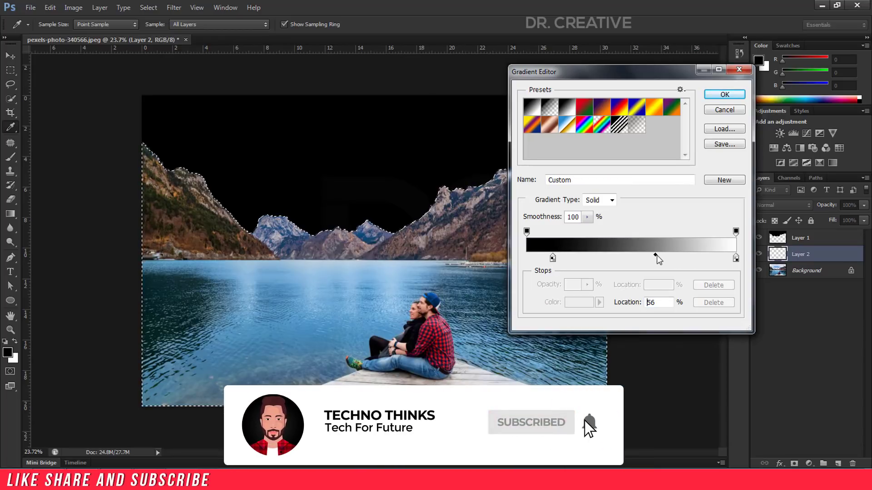
{"action": "left_click", "coordinate": [723, 96]}
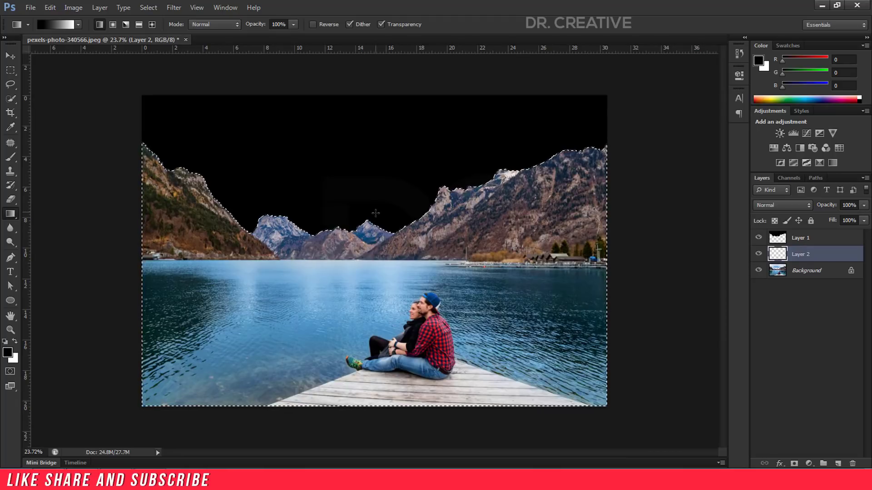
- Draw a vertical gradient in the selection, black near the ridges fading to light grey at the bottom
{"action": "left_click_drag", "start_coordinate": [392, 390], "coordinate": [393, 390]}
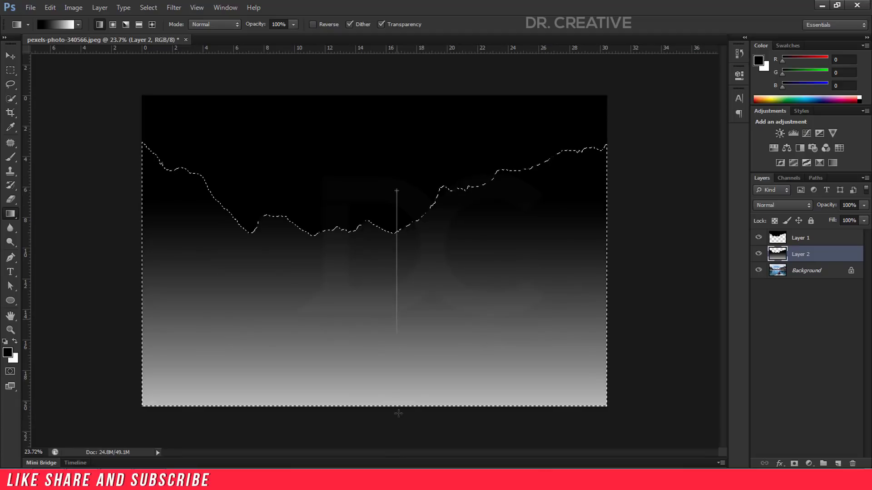
{"action": "left_click_drag", "start_coordinate": [392, 245], "coordinate": [392, 407]}
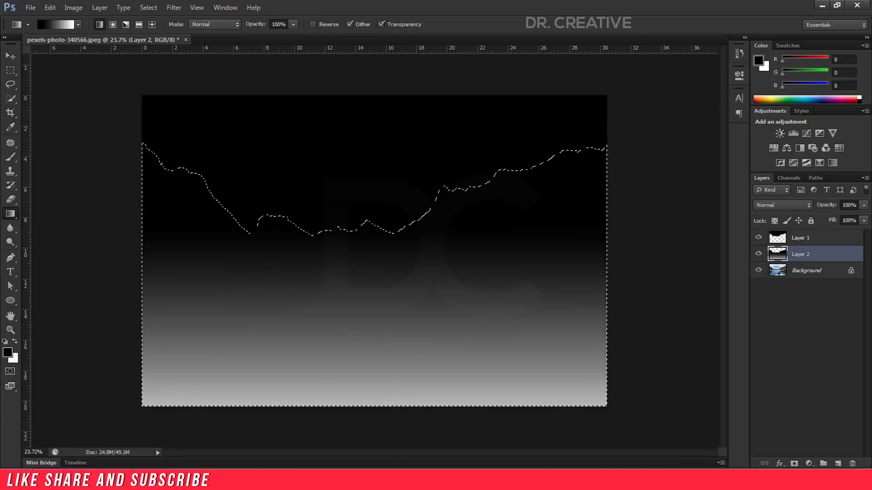
{"action": "left_click_drag", "start_coordinate": [340, 194], "coordinate": [337, 448]}
{"action": "left_click_drag", "start_coordinate": [398, 422], "coordinate": [396, 445]}
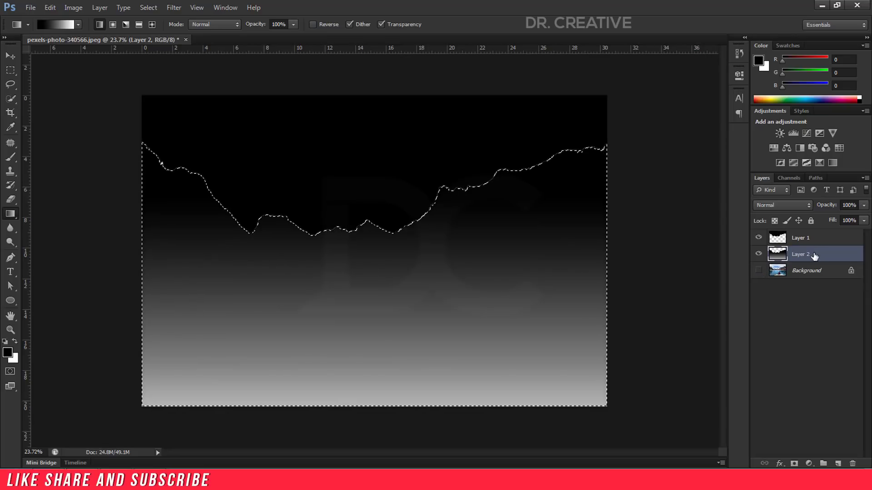
- Deselect and toggle Layer 2's visibility to compare the gradient with the photo
{"action": "left_click", "coordinate": [174, 7]}
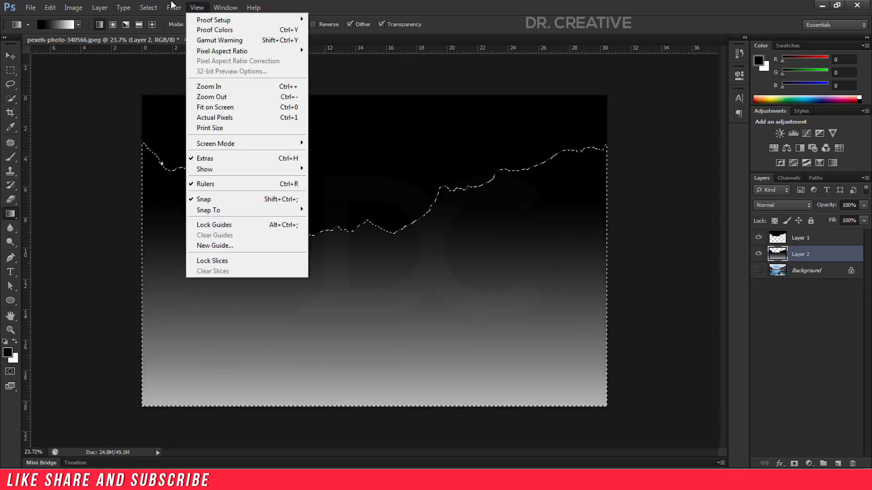
{"action": "left_click", "coordinate": [164, 30]}
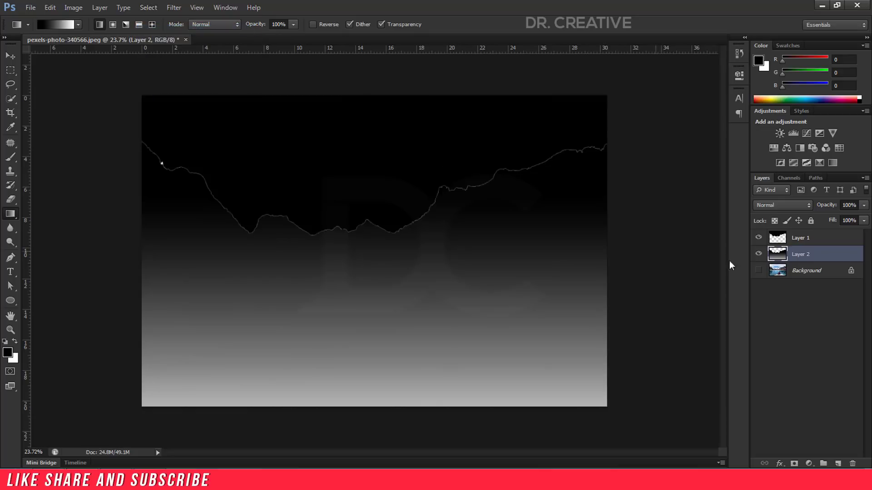
{"action": "left_click", "coordinate": [758, 254]}
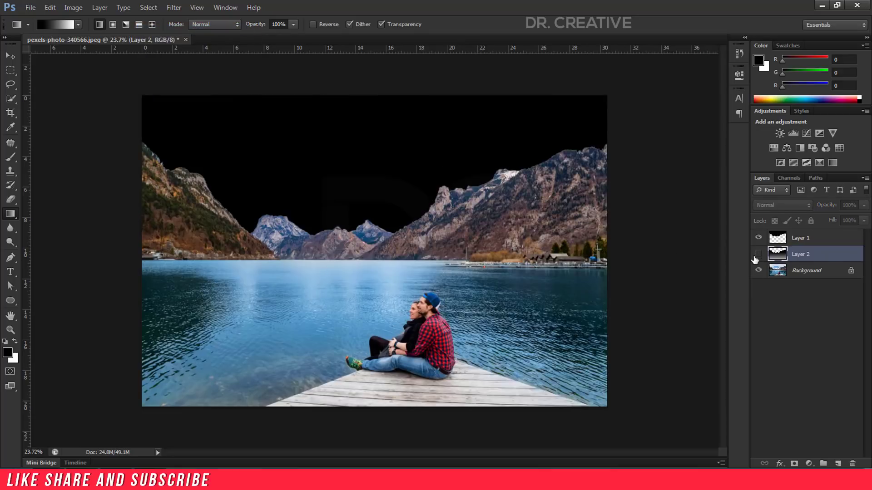
{"action": "left_click", "coordinate": [758, 254]}
{"action": "left_click", "coordinate": [756, 255]}
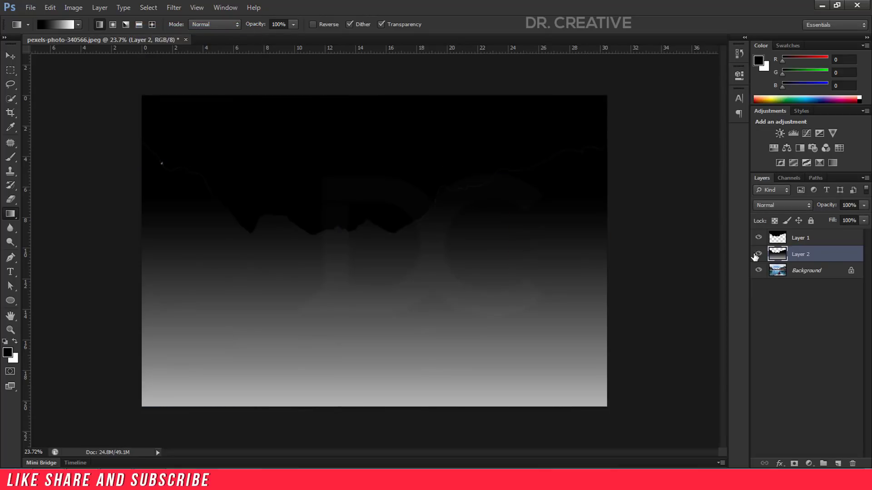
- Hide Layers 1 and 2, leaving only the Background photo visible and selected
{"action": "left_click", "coordinate": [759, 238]}
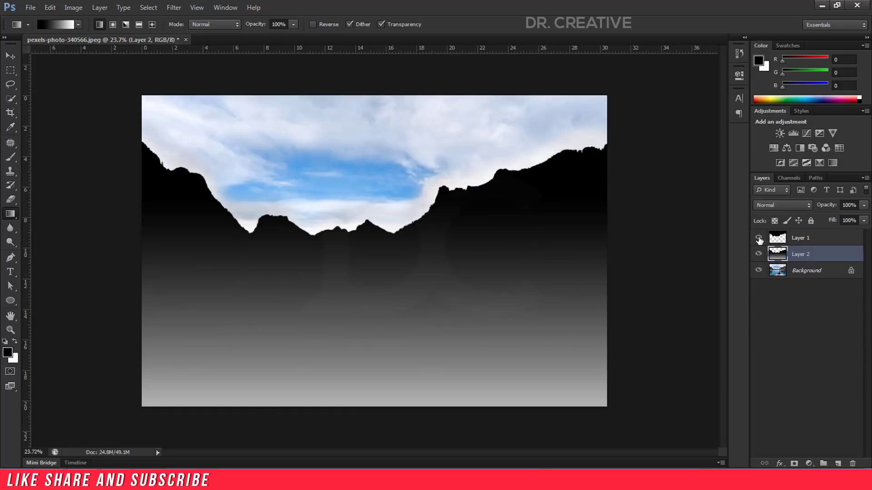
{"action": "left_click", "coordinate": [758, 254]}
{"action": "left_click", "coordinate": [758, 271]}
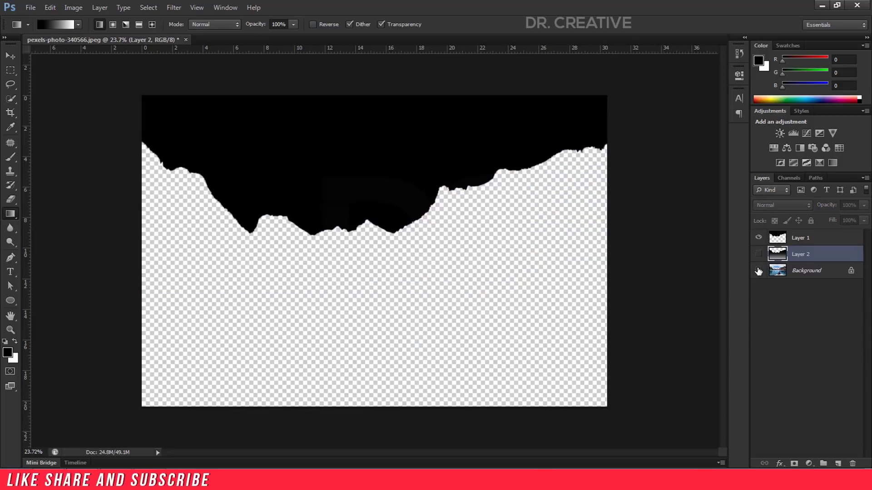
{"action": "left_click", "coordinate": [758, 237]}
{"action": "left_click", "coordinate": [758, 253]}
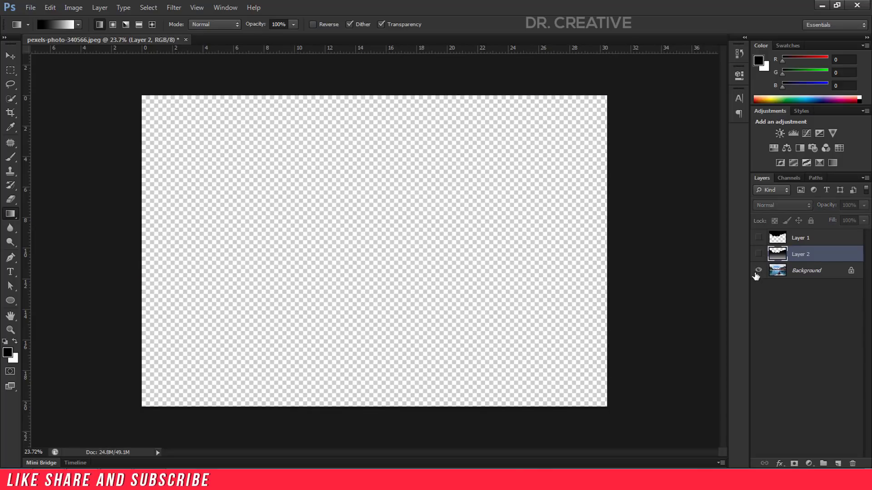
{"action": "left_click", "coordinate": [758, 270]}
{"action": "left_click", "coordinate": [812, 275]}
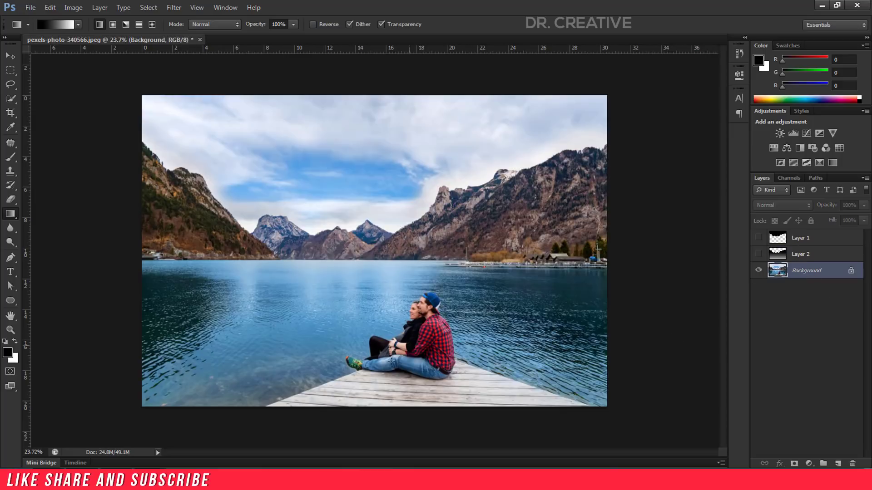
- Pick the Quick Selection tool from the selection tools and zoom in on the couple
{"action": "left_click", "coordinate": [11, 84]}
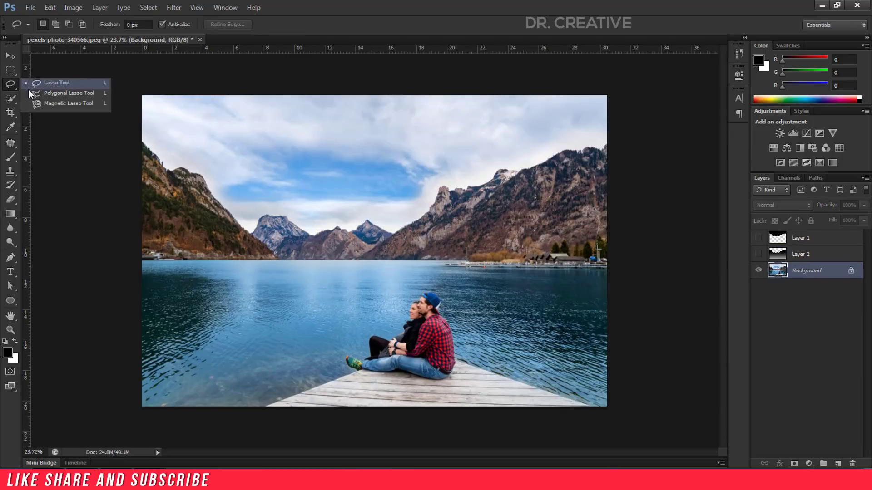
{"action": "left_click", "coordinate": [17, 97]}
{"action": "left_click", "coordinate": [45, 107]}
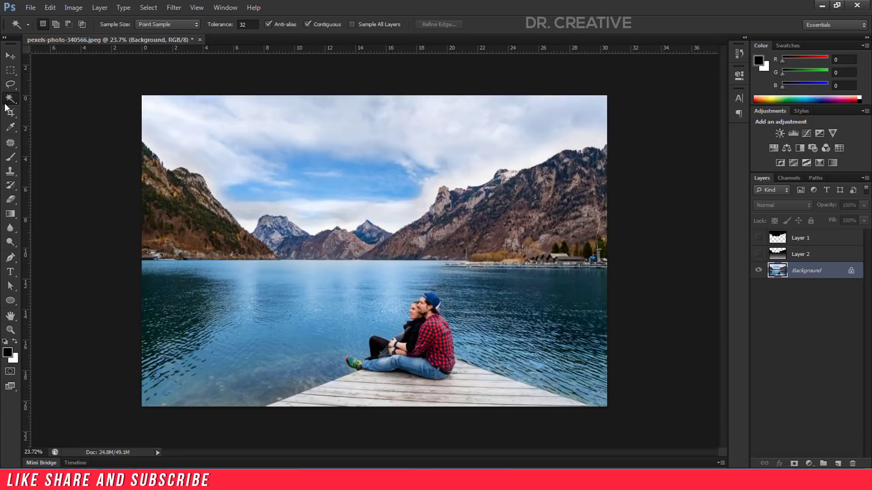
{"action": "left_click", "coordinate": [17, 101]}
{"action": "left_click", "coordinate": [91, 97]}
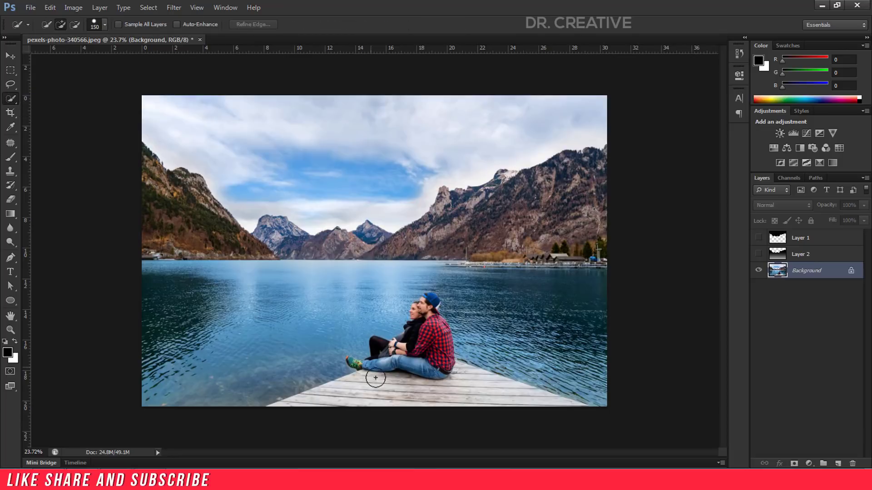
{"action": "scroll", "coordinate": [376, 378], "scroll_direction": "up", "scroll_amount": 2}
{"action": "scroll", "coordinate": [462, 294], "scroll_direction": "down", "scroll_amount": 2}
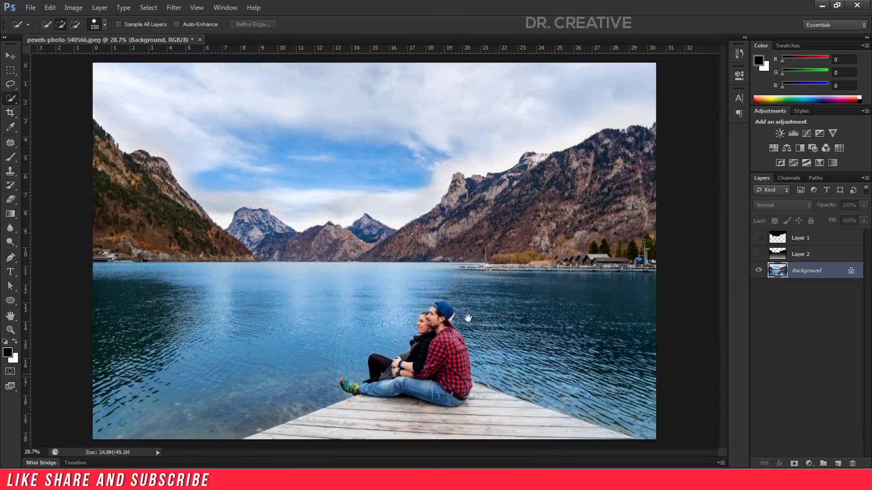
{"action": "scroll", "coordinate": [468, 317], "scroll_direction": "up", "scroll_amount": 2}
{"action": "scroll", "coordinate": [429, 253], "scroll_direction": "down", "scroll_amount": 2}
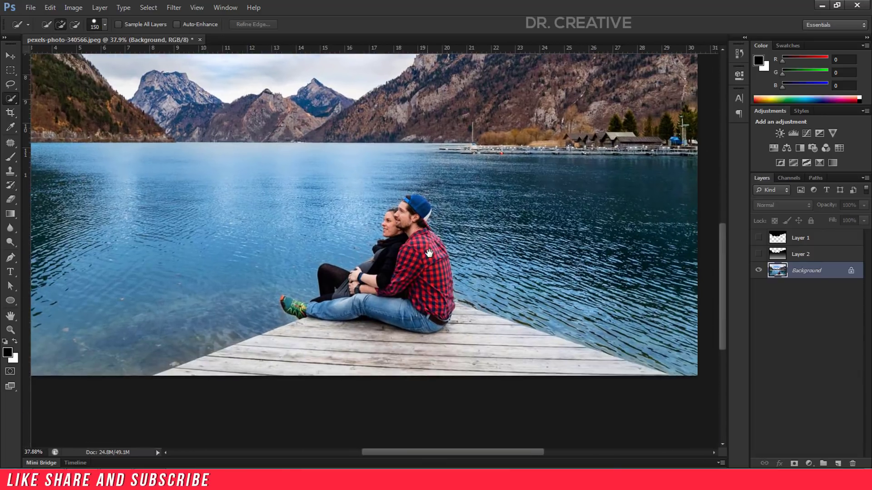
- Select the pier, jeans, red shirt, woman's face, man's cap and midsection
{"action": "left_click_drag", "start_coordinate": [430, 253], "coordinate": [426, 235]}
{"action": "mouse_move", "coordinate": [410, 335]}
{"action": "left_mouse_down"}
{"action": "mouse_move", "coordinate": [411, 298]}
{"action": "mouse_move", "coordinate": [317, 350]}
{"action": "mouse_move", "coordinate": [442, 339]}
{"action": "mouse_move", "coordinate": [543, 345]}
{"action": "mouse_move", "coordinate": [436, 347]}
{"action": "left_mouse_up"}
{"action": "scroll", "coordinate": [483, 336], "scroll_direction": "up", "scroll_amount": 2}
{"action": "scroll", "coordinate": [473, 281], "scroll_direction": "up", "scroll_amount": 2}
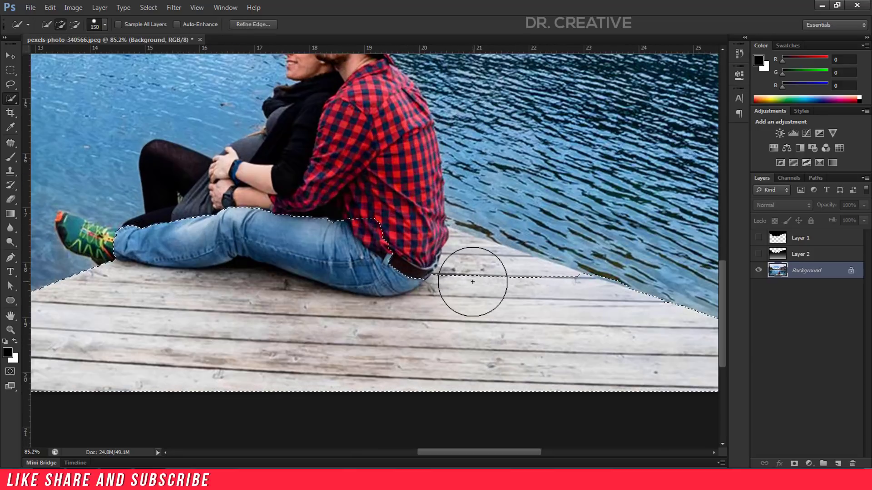
{"action": "left_click", "coordinate": [473, 282]}
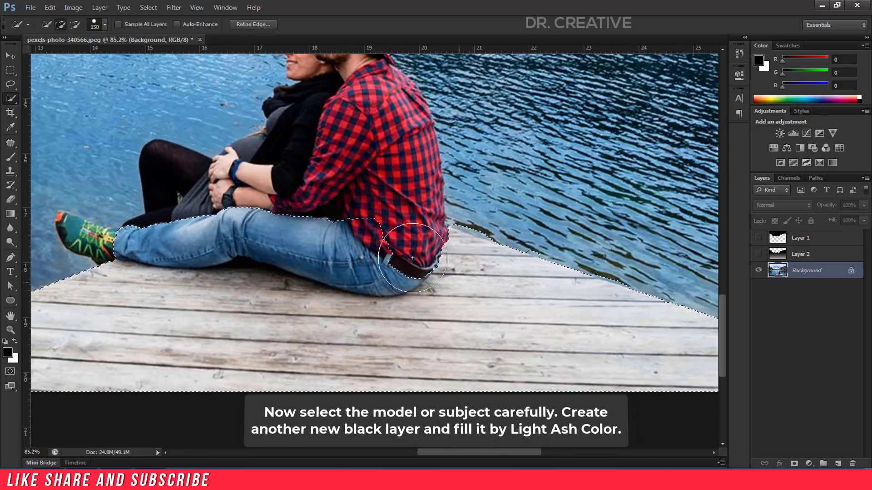
{"action": "left_click_drag", "start_coordinate": [412, 257], "coordinate": [356, 147]}
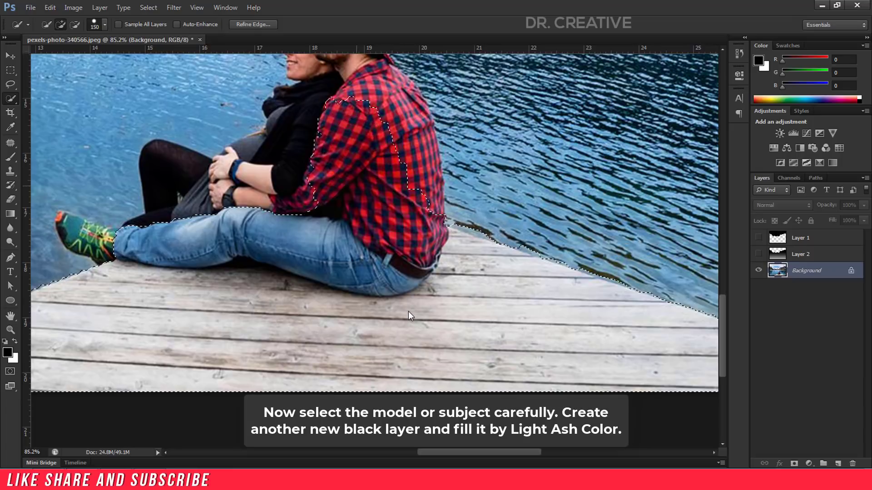
{"action": "scroll", "coordinate": [410, 316], "scroll_direction": "down", "scroll_amount": 3}
{"action": "scroll", "coordinate": [373, 186], "scroll_direction": "up", "scroll_amount": 1}
{"action": "scroll", "coordinate": [373, 186], "scroll_direction": "up", "scroll_amount": 1}
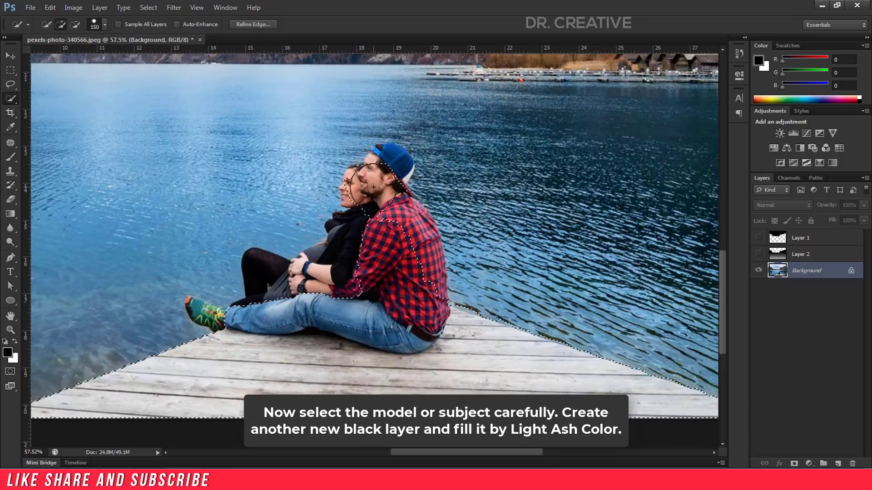
{"action": "left_click_drag", "start_coordinate": [373, 186], "coordinate": [415, 273]}
{"action": "left_click_drag", "start_coordinate": [345, 272], "coordinate": [275, 294]}
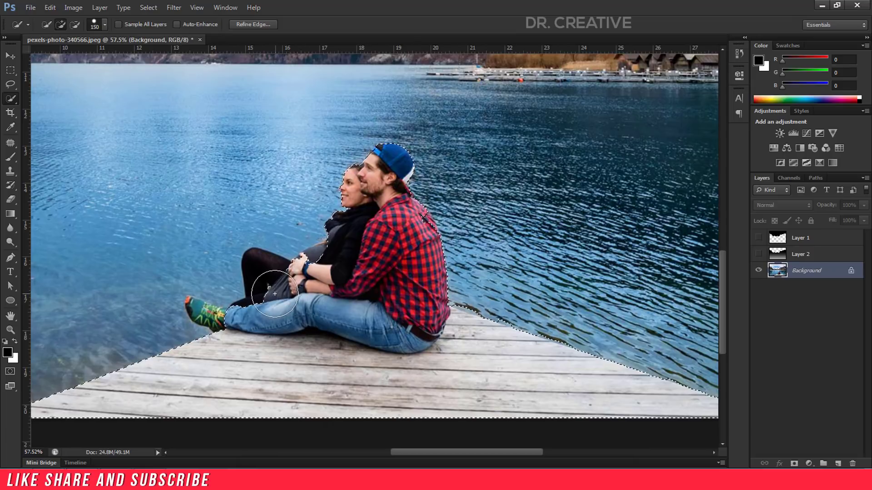
- With a smaller brush, add the grey jacket edges and the green shoe to the selection
{"action": "scroll", "coordinate": [301, 298], "scroll_direction": "up", "scroll_amount": 2}
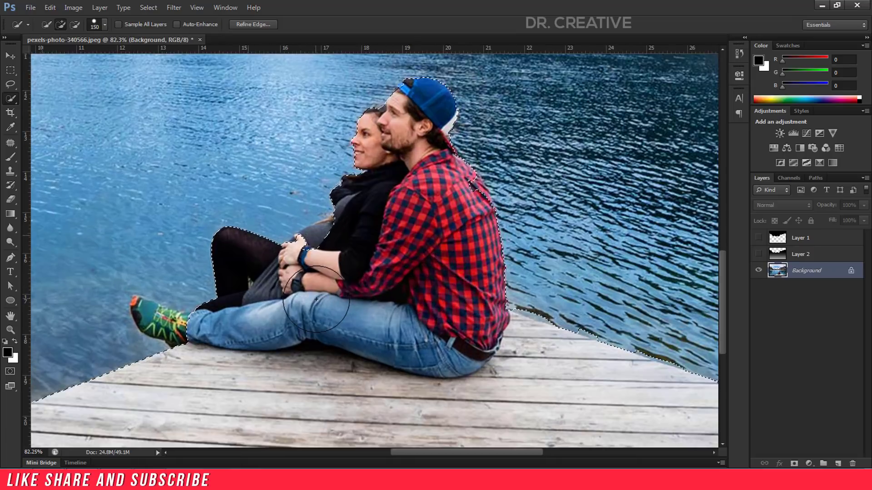
{"action": "scroll", "coordinate": [317, 299], "scroll_direction": "up", "scroll_amount": 2}
{"action": "scroll", "coordinate": [317, 299], "scroll_direction": "up", "scroll_amount": 1}
{"action": "key", "text": "bracketleft"}
{"action": "key", "text": "bracketleft"}
{"action": "key", "text": "bracketleft"}
{"action": "key", "text": "bracketleft"}
{"action": "key", "text": "bracketleft"}
{"action": "key", "text": "bracketleft"}
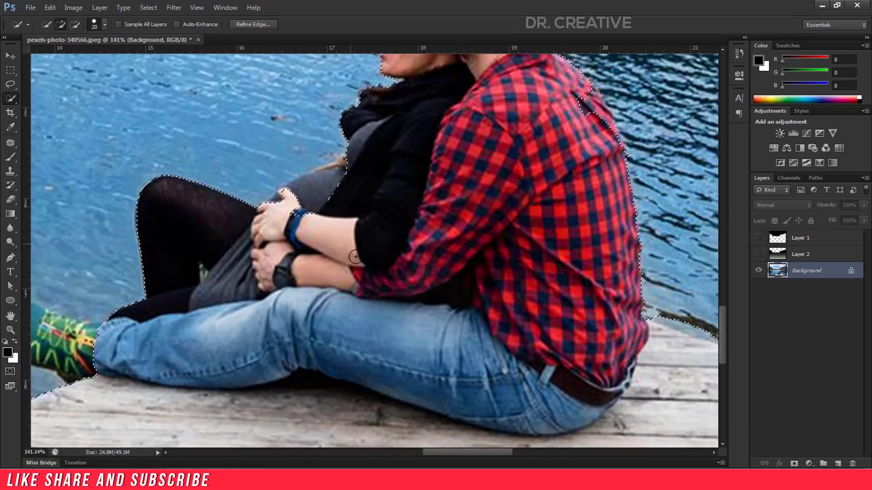
{"action": "scroll", "coordinate": [356, 257], "scroll_direction": "down", "scroll_amount": 3}
{"action": "scroll", "coordinate": [371, 210], "scroll_direction": "up", "scroll_amount": 2}
{"action": "scroll", "coordinate": [344, 202], "scroll_direction": "up", "scroll_amount": 2}
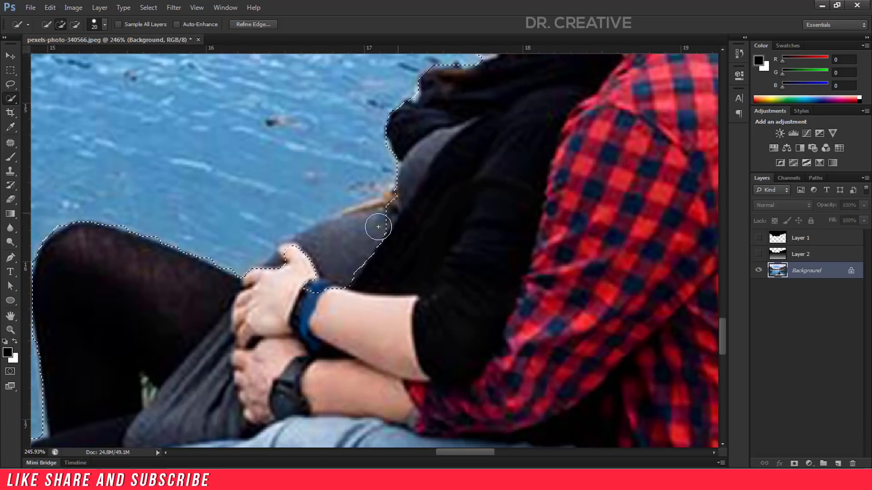
{"action": "left_click_drag", "start_coordinate": [379, 226], "coordinate": [348, 236]}
{"action": "left_click_drag", "start_coordinate": [299, 253], "coordinate": [276, 270]}
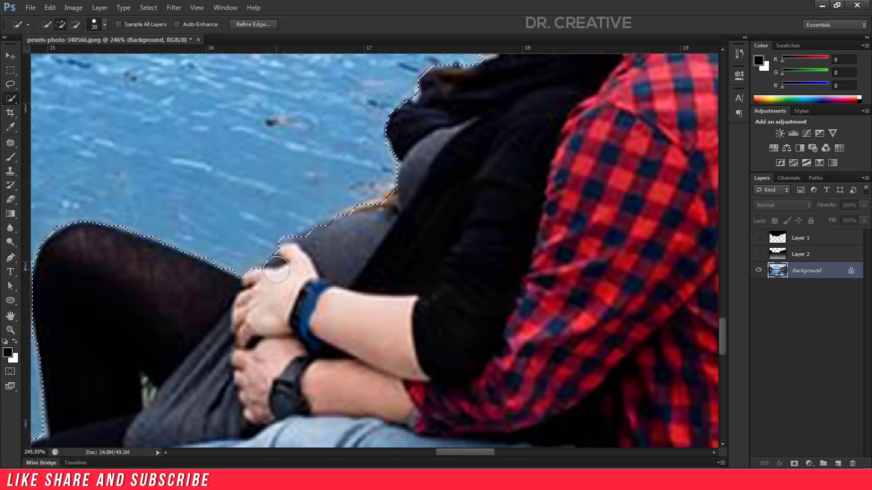
{"action": "left_click_drag", "start_coordinate": [332, 228], "coordinate": [368, 218]}
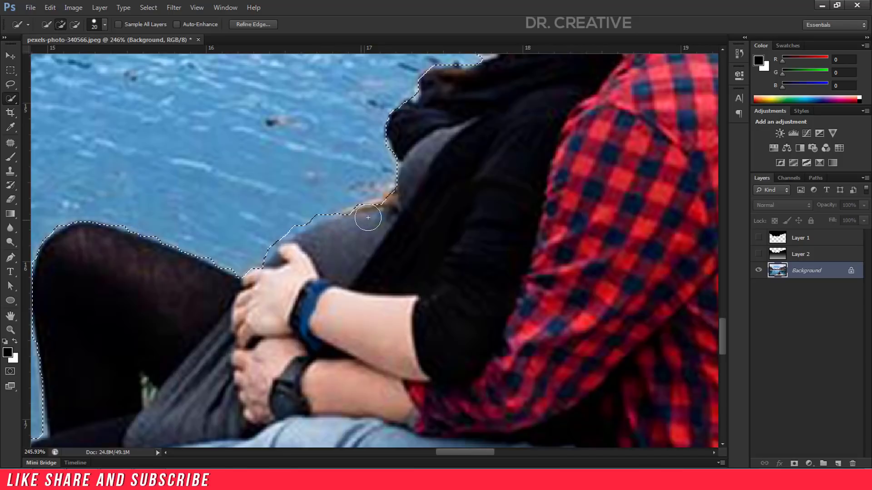
{"action": "scroll", "coordinate": [388, 225], "scroll_direction": "down", "scroll_amount": 2}
{"action": "scroll", "coordinate": [388, 227], "scroll_direction": "down", "scroll_amount": 2}
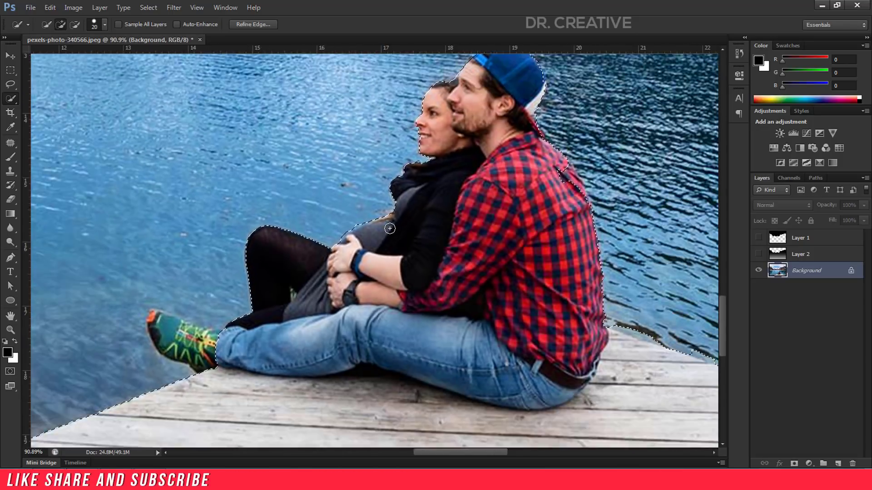
{"action": "scroll", "coordinate": [354, 252], "scroll_direction": "down", "scroll_amount": 2}
{"action": "scroll", "coordinate": [280, 295], "scroll_direction": "up", "scroll_amount": 2}
{"action": "scroll", "coordinate": [286, 311], "scroll_direction": "up", "scroll_amount": 2}
{"action": "scroll", "coordinate": [305, 325], "scroll_direction": "up", "scroll_amount": 2}
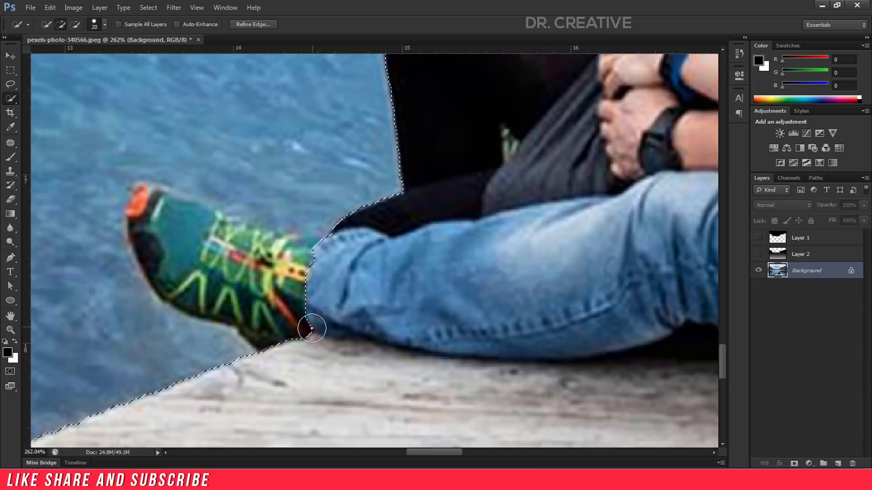
{"action": "mouse_move", "coordinate": [232, 273]}
{"action": "left_mouse_down"}
{"action": "mouse_move", "coordinate": [171, 234]}
{"action": "mouse_move", "coordinate": [149, 199]}
{"action": "mouse_move", "coordinate": [200, 232]}
{"action": "mouse_move", "coordinate": [204, 206]}
{"action": "mouse_move", "coordinate": [286, 250]}
{"action": "left_mouse_up"}
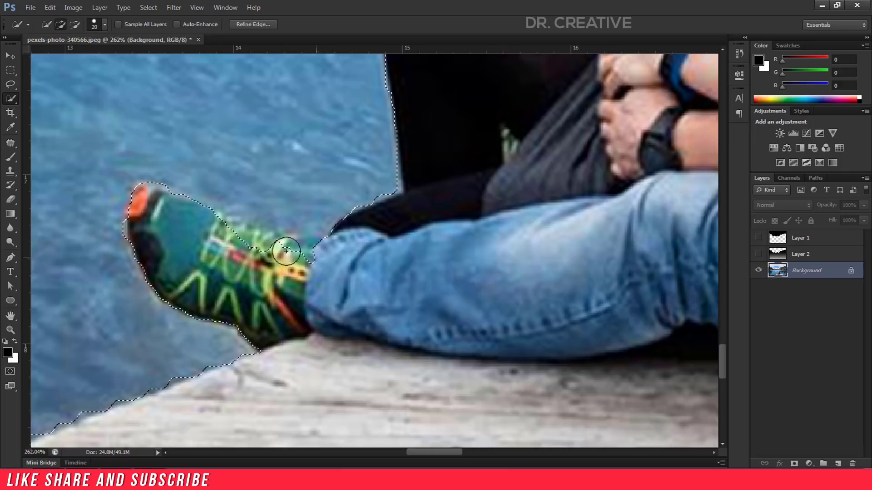
- Fill the notch at the shirt's shoulder edge in the selection
{"action": "scroll", "coordinate": [279, 286], "scroll_direction": "down", "scroll_amount": 5}
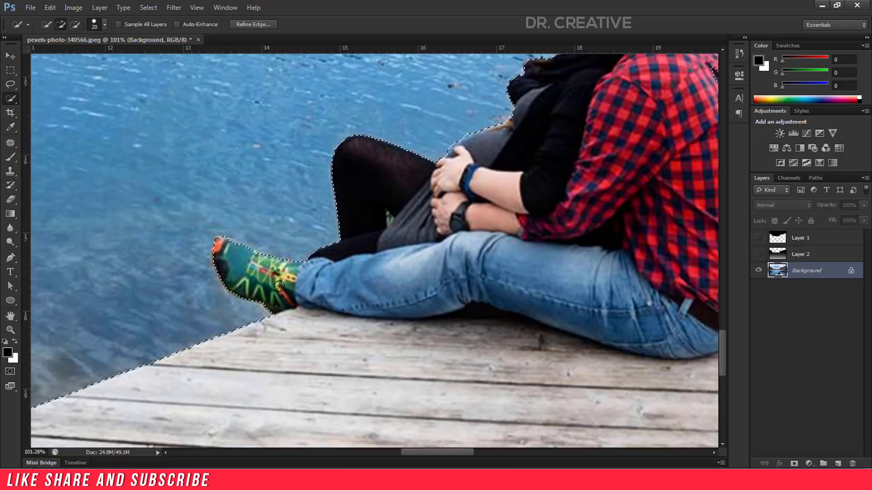
{"action": "scroll", "coordinate": [279, 286], "scroll_direction": "down", "scroll_amount": 2}
{"action": "scroll", "coordinate": [279, 286], "scroll_direction": "down", "scroll_amount": 1}
{"action": "scroll", "coordinate": [470, 229], "scroll_direction": "up", "scroll_amount": 2}
{"action": "scroll", "coordinate": [469, 228], "scroll_direction": "up", "scroll_amount": 2}
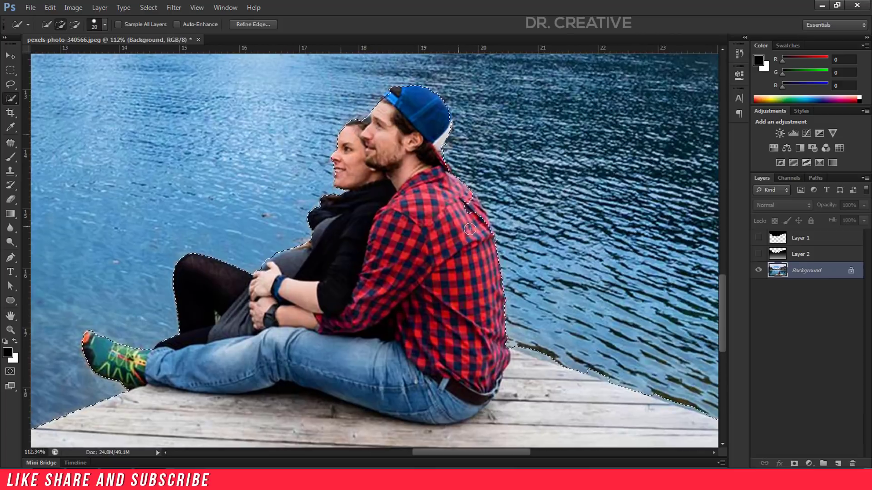
{"action": "scroll", "coordinate": [470, 229], "scroll_direction": "up", "scroll_amount": 2}
{"action": "left_click_drag", "start_coordinate": [479, 186], "coordinate": [497, 225]}
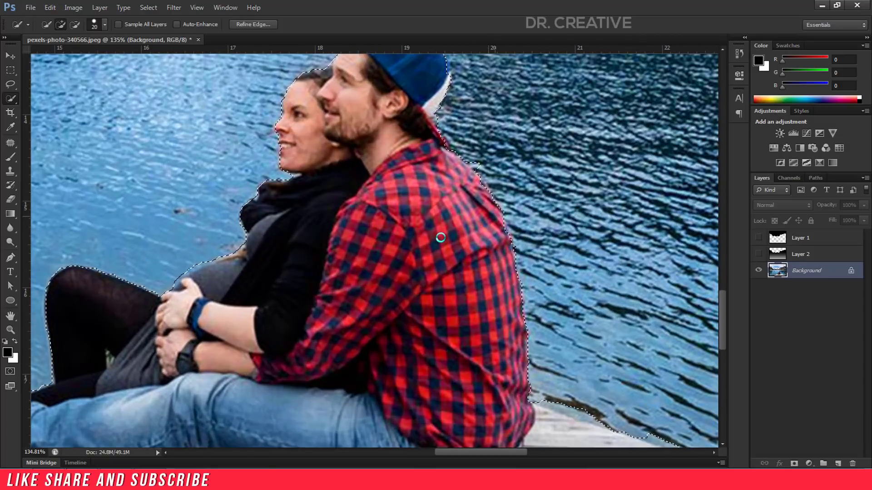
- Subtract stray water from the selection along the pier edge
{"action": "scroll", "coordinate": [440, 237], "scroll_direction": "down", "scroll_amount": 2}
{"action": "scroll", "coordinate": [440, 238], "scroll_direction": "down", "scroll_amount": 1}
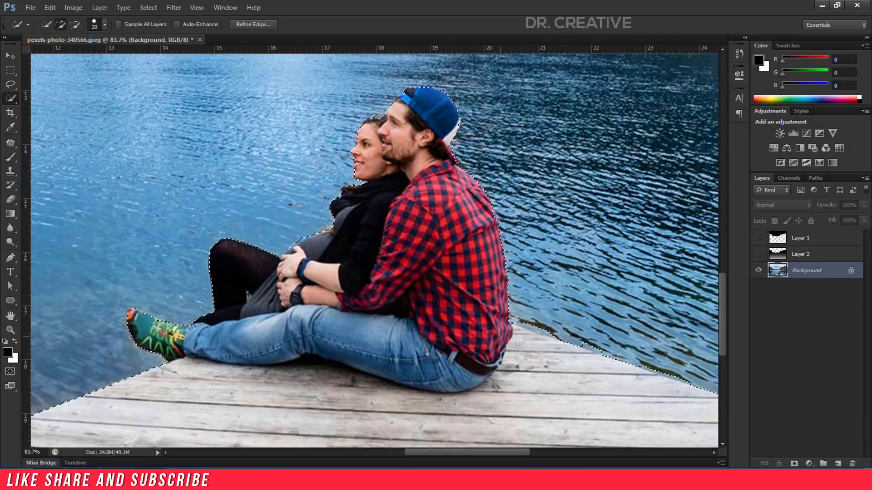
{"action": "scroll", "coordinate": [545, 345], "scroll_direction": "down", "scroll_amount": 1}
{"action": "scroll", "coordinate": [600, 352], "scroll_direction": "up", "scroll_amount": 2}
{"action": "scroll", "coordinate": [590, 336], "scroll_direction": "up", "scroll_amount": 1}
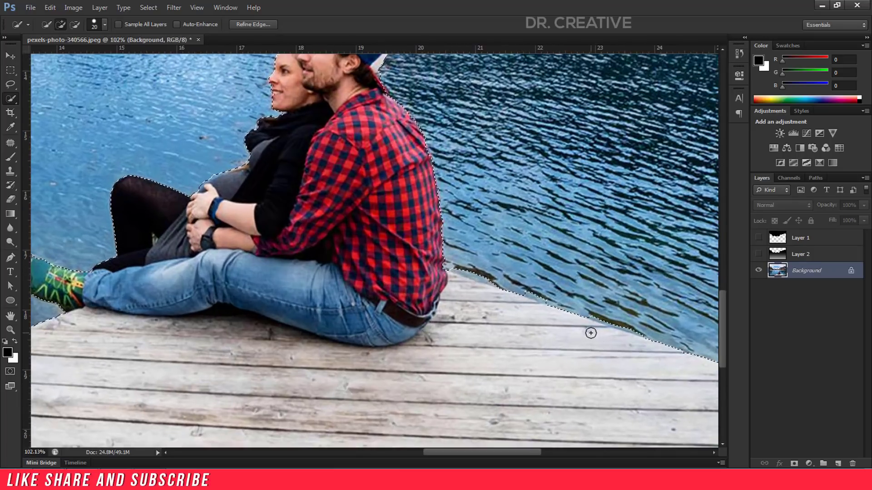
{"action": "scroll", "coordinate": [590, 333], "scroll_direction": "up", "scroll_amount": 1}
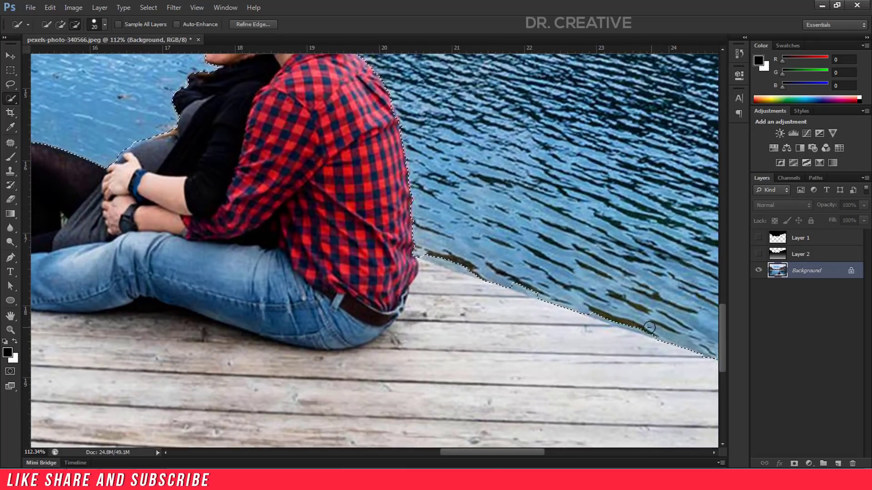
{"action": "left_click_drag", "start_coordinate": [649, 327], "coordinate": [506, 281]}
{"action": "left_click_drag", "start_coordinate": [433, 255], "coordinate": [432, 255]}
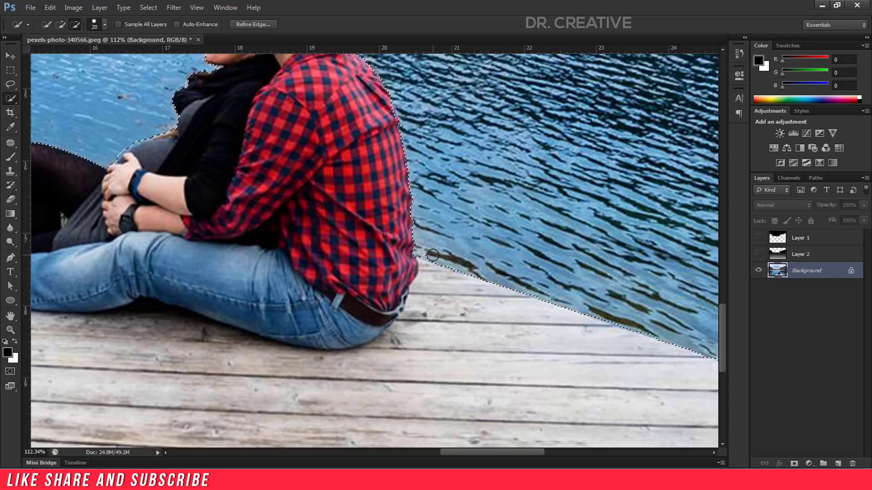
- Trim background from around the man's cap and collar, then zoom back out
{"action": "scroll", "coordinate": [431, 272], "scroll_direction": "down", "scroll_amount": 3}
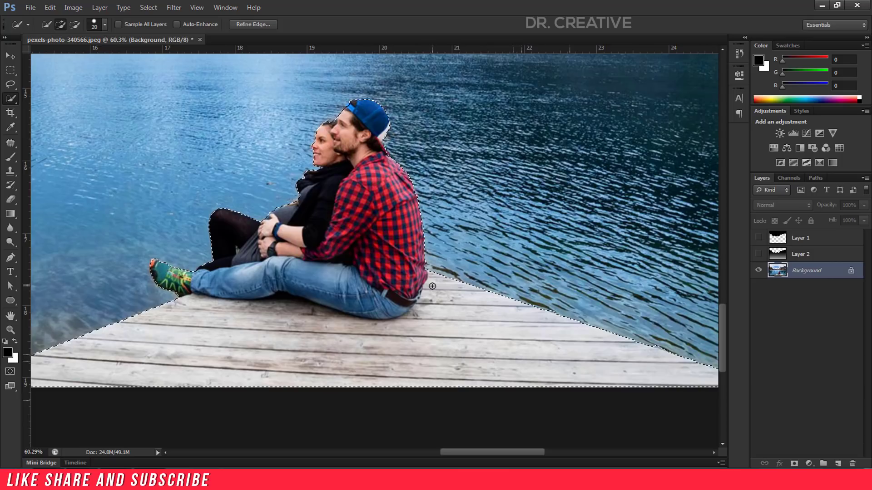
{"action": "scroll", "coordinate": [389, 130], "scroll_direction": "up", "scroll_amount": 3}
{"action": "scroll", "coordinate": [390, 130], "scroll_direction": "up", "scroll_amount": 2}
{"action": "scroll", "coordinate": [381, 118], "scroll_direction": "up", "scroll_amount": 2}
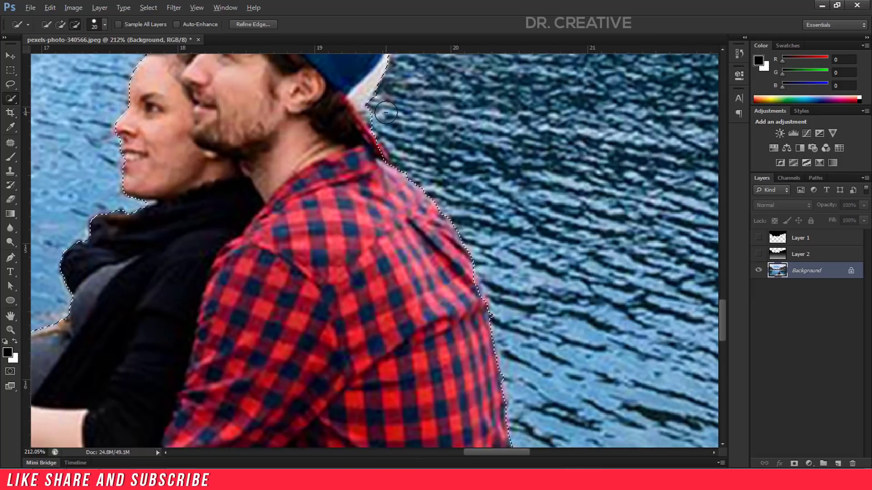
{"action": "left_click", "coordinate": [377, 115], "text": "alt"}
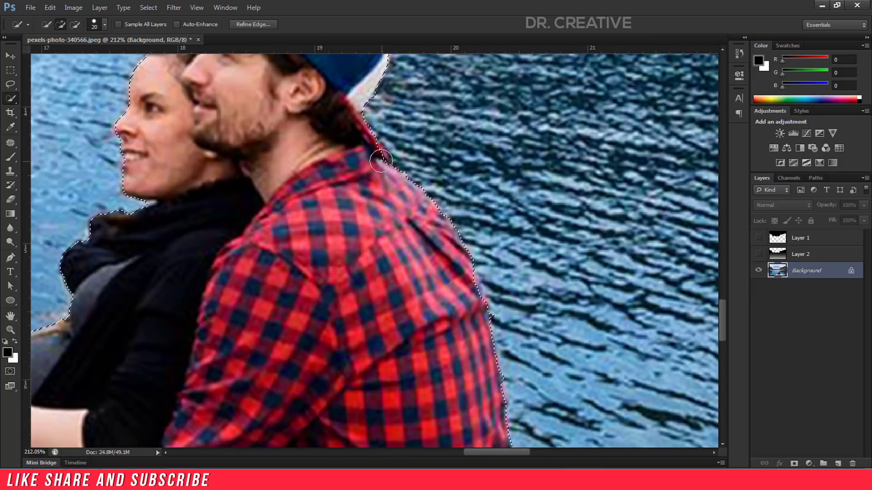
{"action": "left_click_drag", "start_coordinate": [379, 161], "coordinate": [493, 308], "text": "alt"}
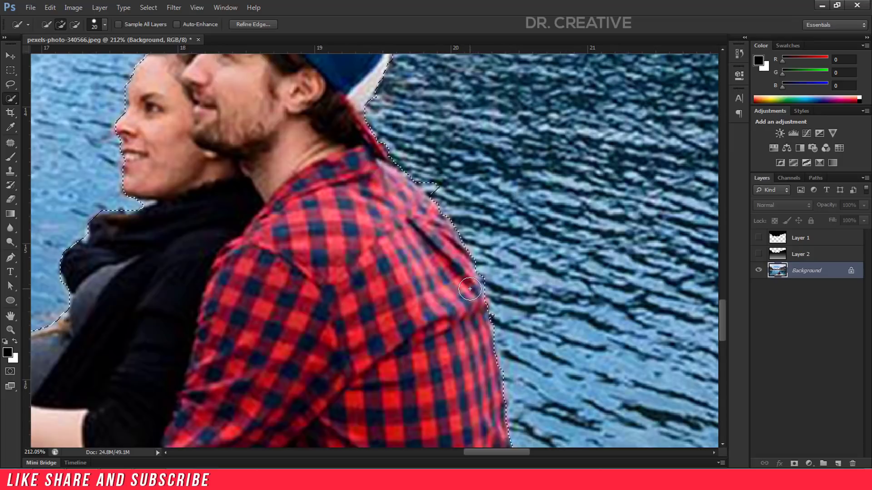
{"action": "scroll", "coordinate": [527, 276], "scroll_direction": "down", "scroll_amount": 3, "text": "alt"}
{"action": "scroll", "coordinate": [528, 276], "scroll_direction": "down", "scroll_amount": 2, "text": "alt"}
{"action": "scroll", "coordinate": [518, 280], "scroll_direction": "down", "scroll_amount": 2, "text": "alt"}
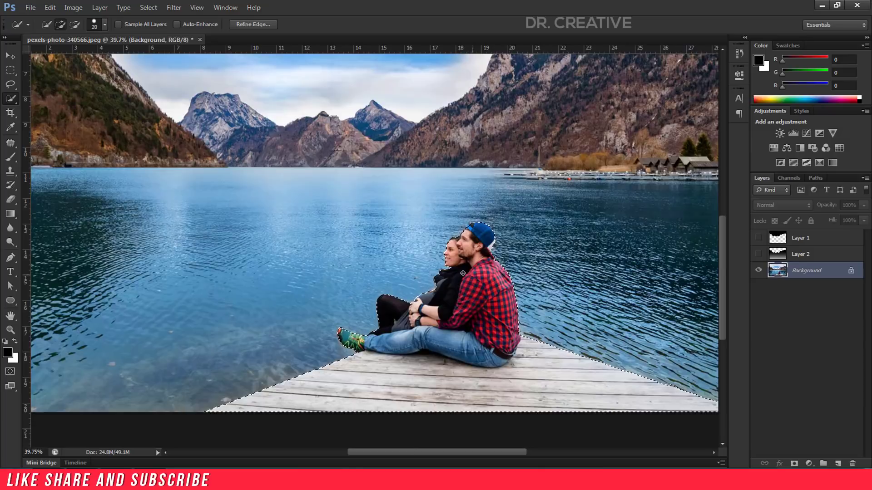
{"action": "scroll", "coordinate": [508, 281], "scroll_direction": "down", "scroll_amount": 1, "text": "alt"}
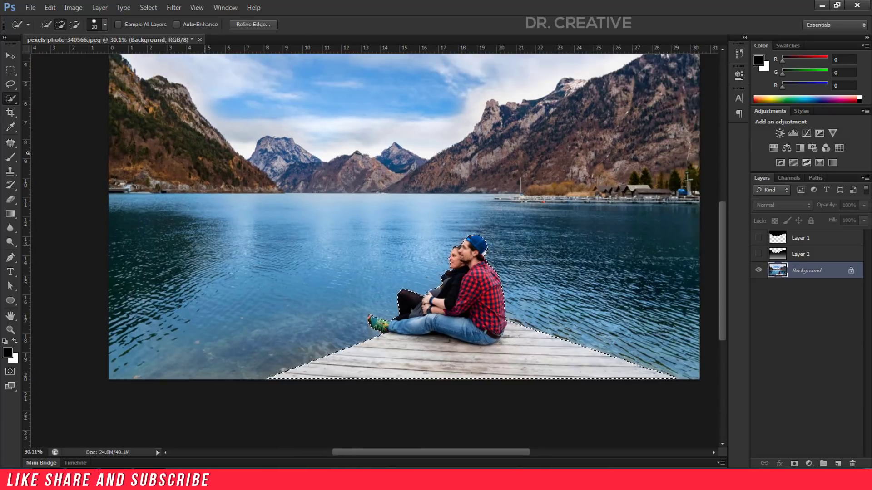
- In Refine Edge, set Smooth to 1, accepting the whole-number correction
{"action": "left_click", "coordinate": [238, 24]}
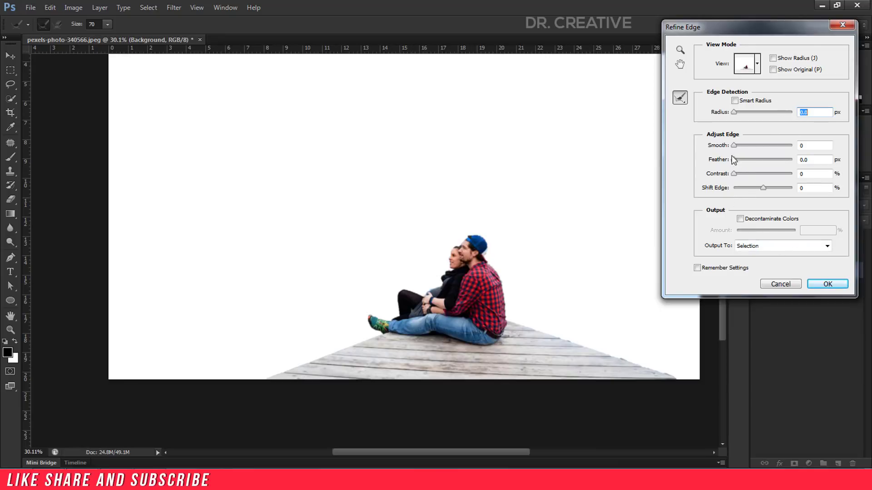
{"action": "key", "text": "Tab"}
{"action": "type", "text": ".5"}
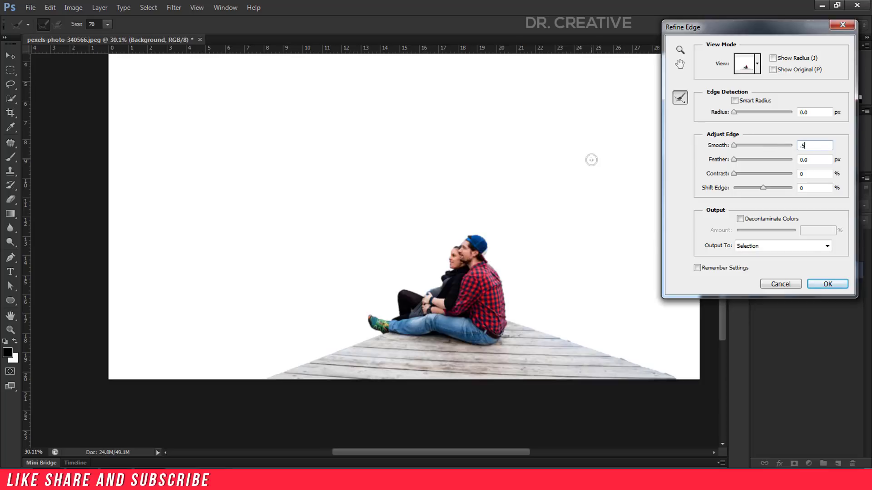
{"action": "key", "text": "Tab"}
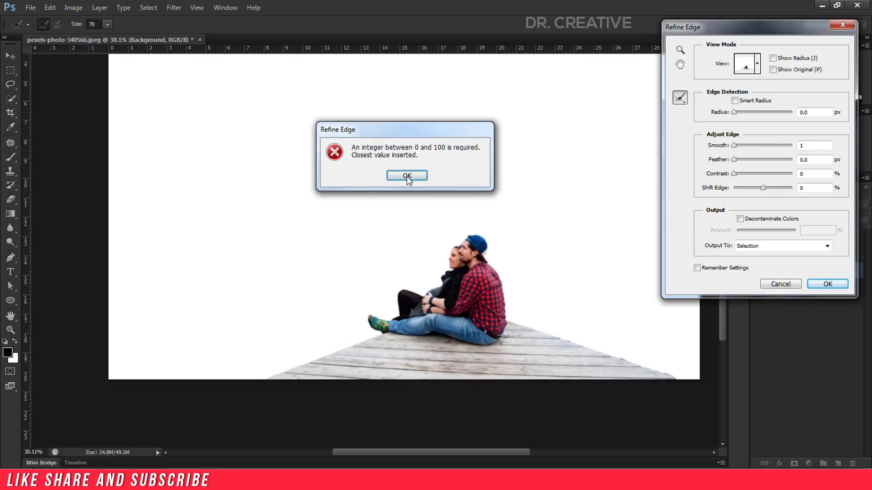
{"action": "left_click", "coordinate": [407, 176]}
- Apply the refined edge, add new Layer 3 and set a dark grey foreground colour
{"action": "left_click", "coordinate": [795, 285]}
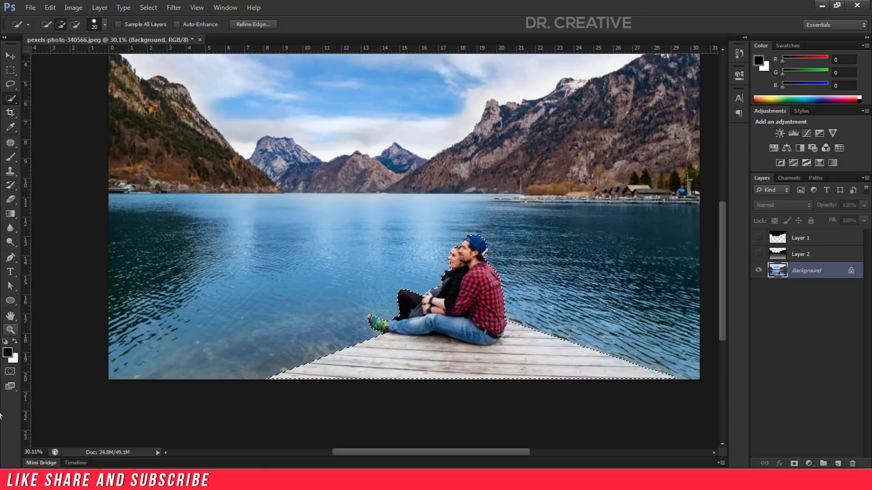
{"action": "scroll", "coordinate": [406, 321], "scroll_direction": "up", "scroll_amount": 4}
{"action": "scroll", "coordinate": [406, 321], "scroll_direction": "down", "scroll_amount": 1}
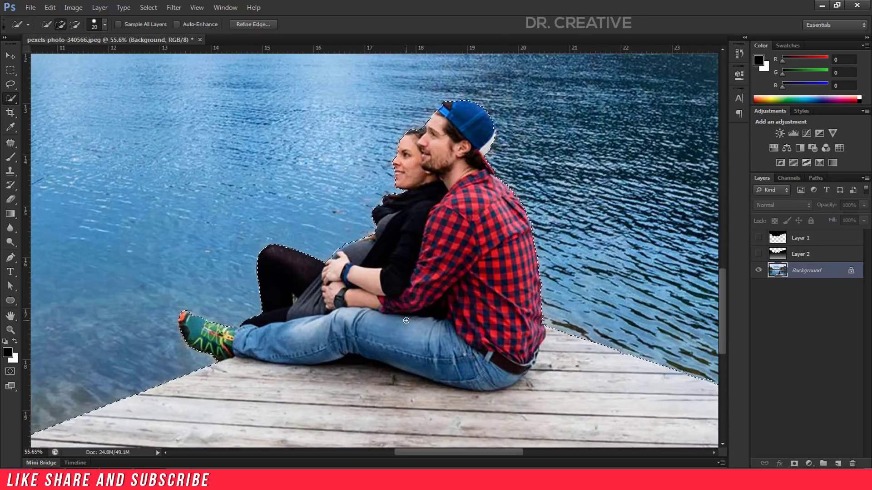
{"action": "scroll", "coordinate": [405, 321], "scroll_direction": "down", "scroll_amount": 3}
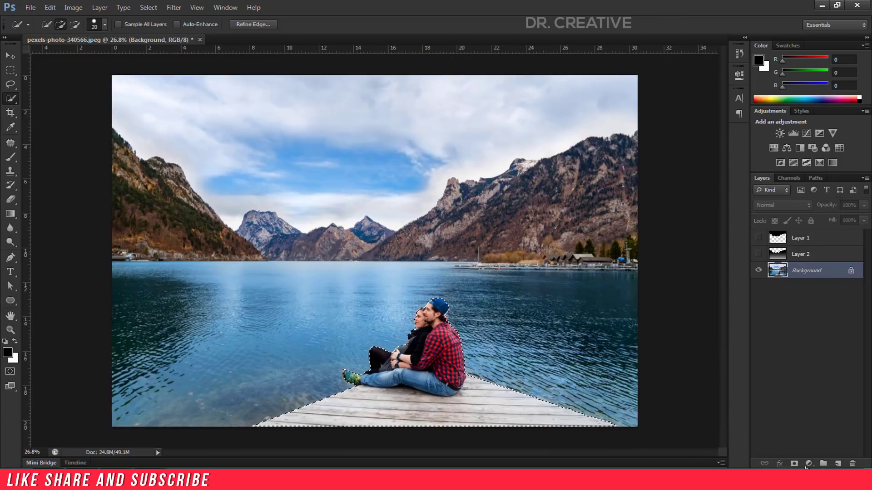
{"action": "left_click", "coordinate": [837, 464]}
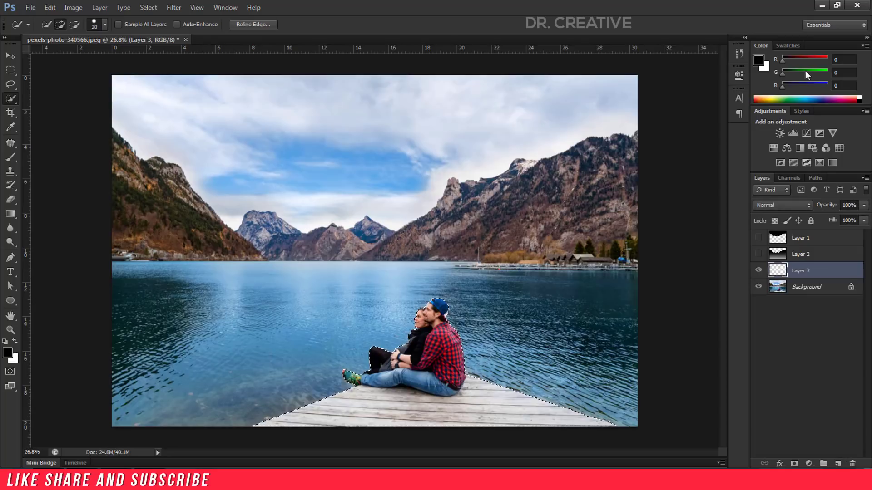
{"action": "left_click", "coordinate": [764, 63]}
{"action": "left_click_drag", "start_coordinate": [547, 221], "coordinate": [479, 225]}
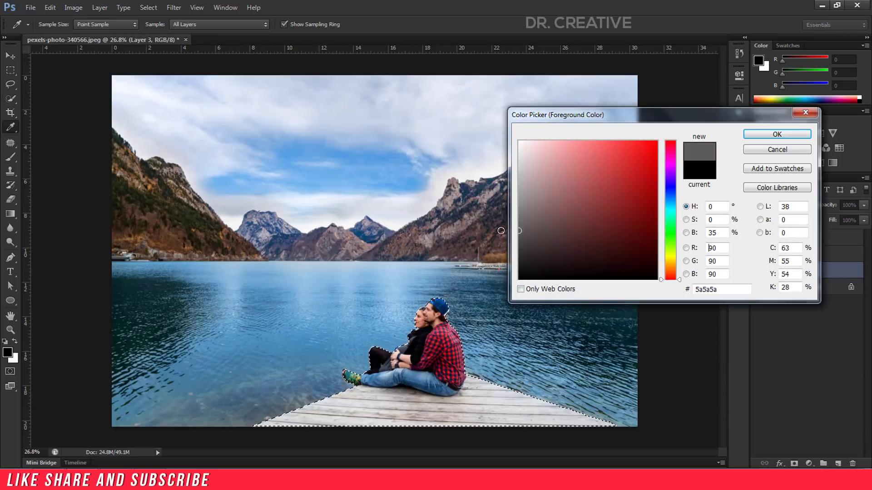
{"action": "left_click", "coordinate": [777, 134]}
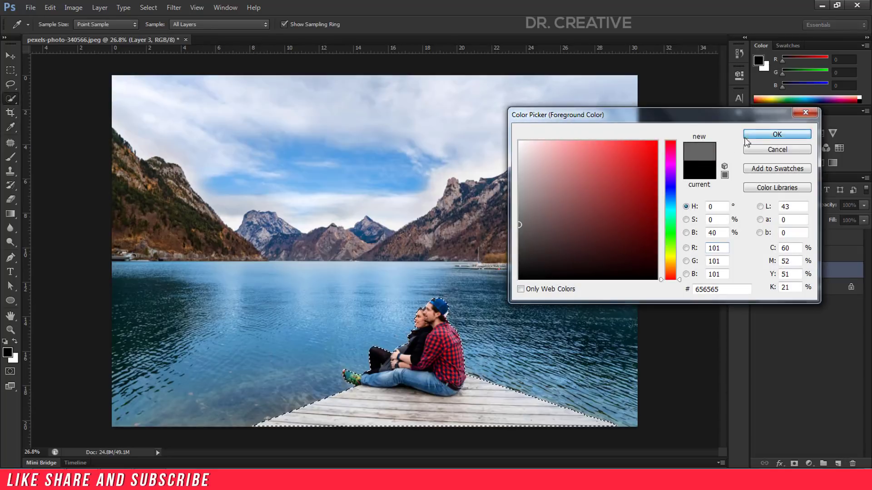
- Show Layers 1 and 2, sample a lighter grey near the couple, and move Layer 3 above Layer 2
{"action": "left_click", "coordinate": [758, 254]}
{"action": "left_click", "coordinate": [757, 238]}
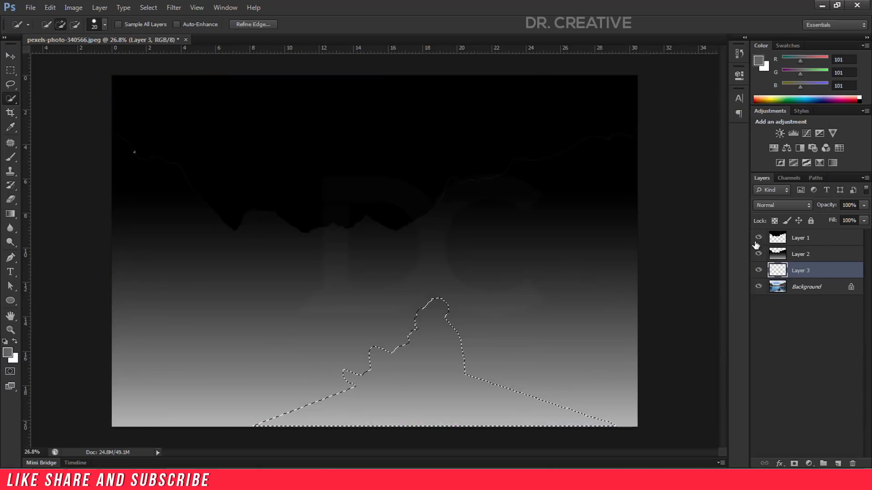
{"action": "left_click", "coordinate": [758, 60]}
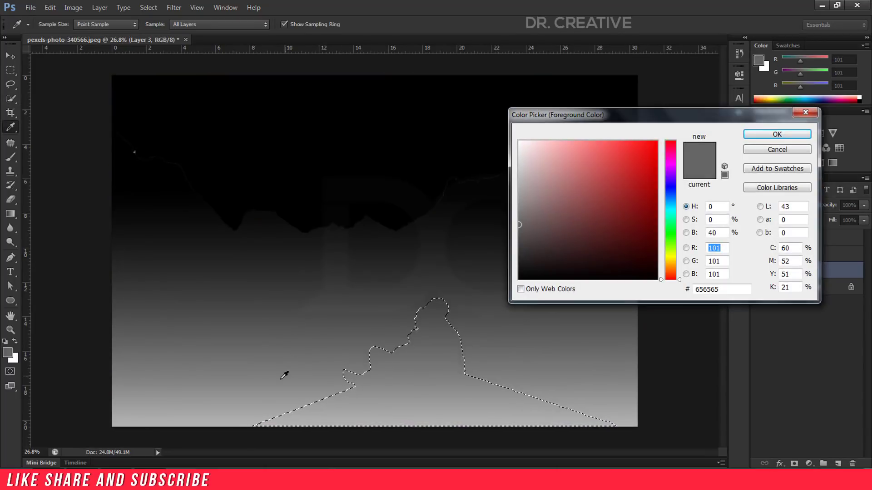
{"action": "left_click", "coordinate": [285, 375]}
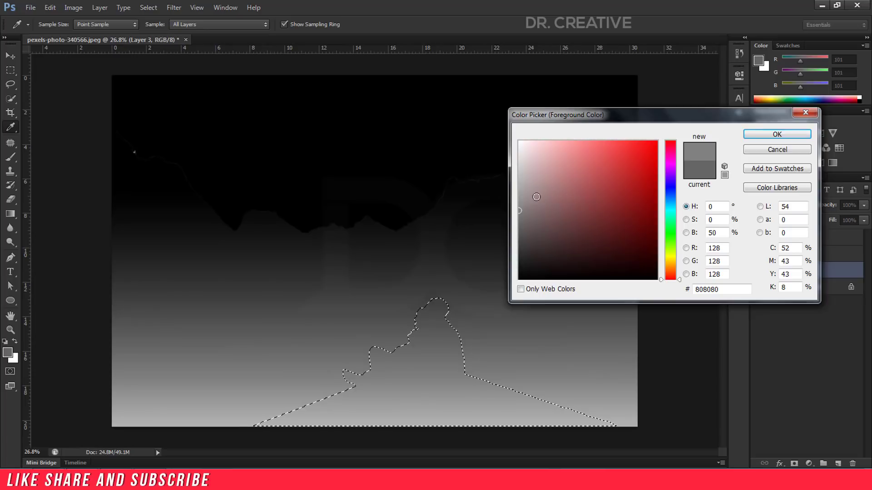
{"action": "left_click_drag", "start_coordinate": [536, 197], "coordinate": [509, 198]}
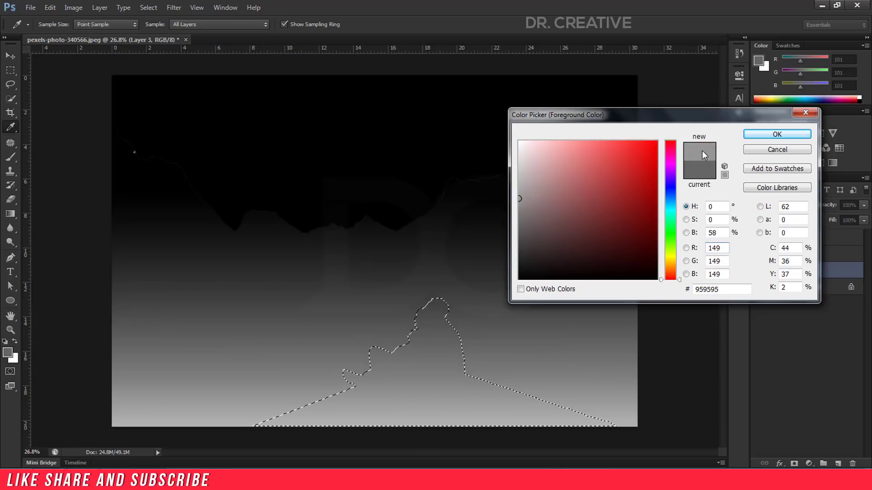
{"action": "left_click", "coordinate": [776, 134]}
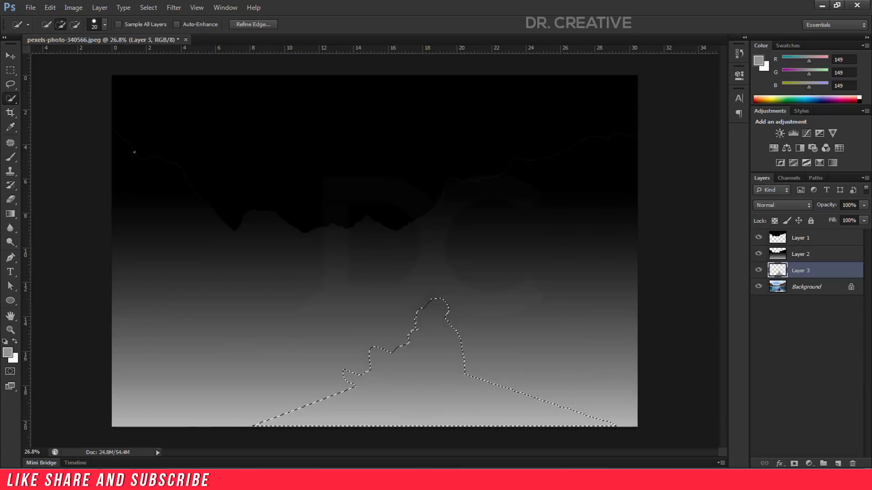
{"action": "left_click_drag", "start_coordinate": [806, 272], "coordinate": [795, 256]}
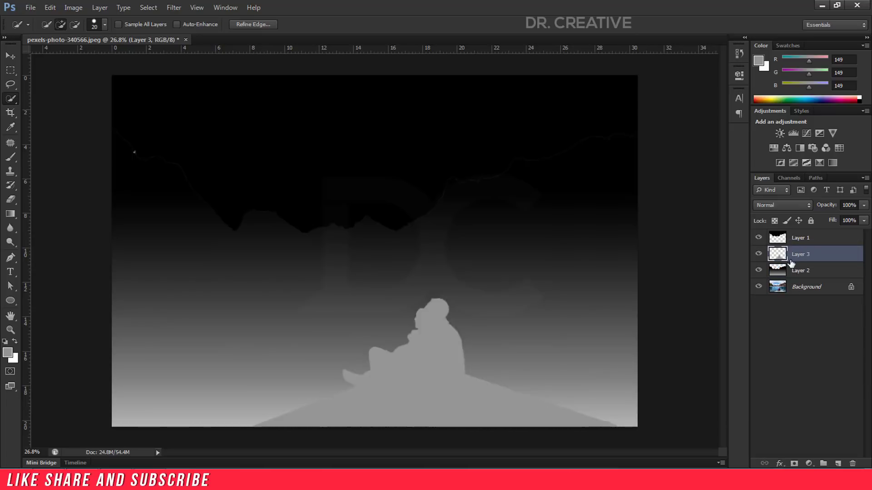
- Fill the couple-and-pier silhouette on Layer 3 with mid grey 161, then deselect
{"action": "key", "text": "ctrl+d"}
{"action": "left_click", "coordinate": [787, 257], "text": "ctrl"}
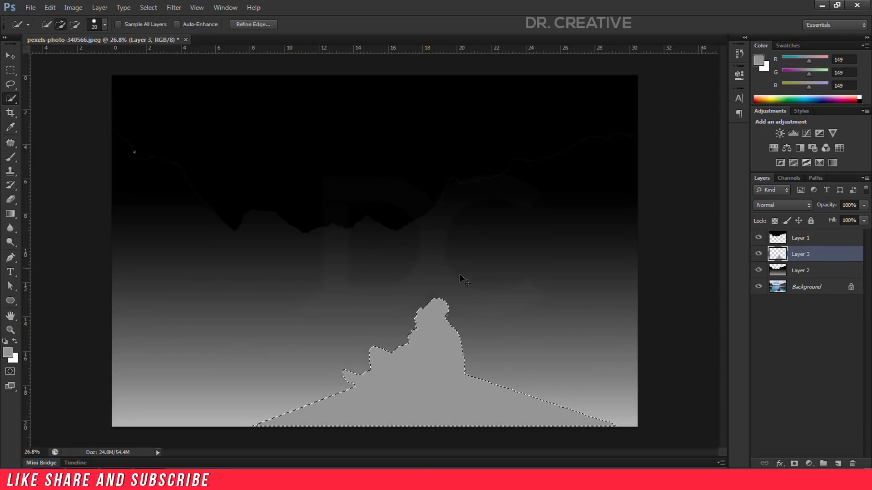
{"action": "left_click", "coordinate": [758, 62]}
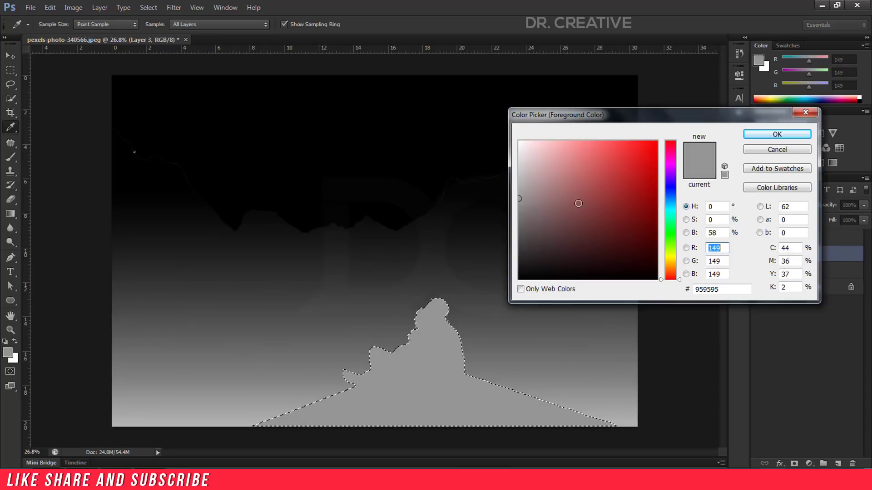
{"action": "left_click_drag", "start_coordinate": [518, 196], "coordinate": [512, 193]}
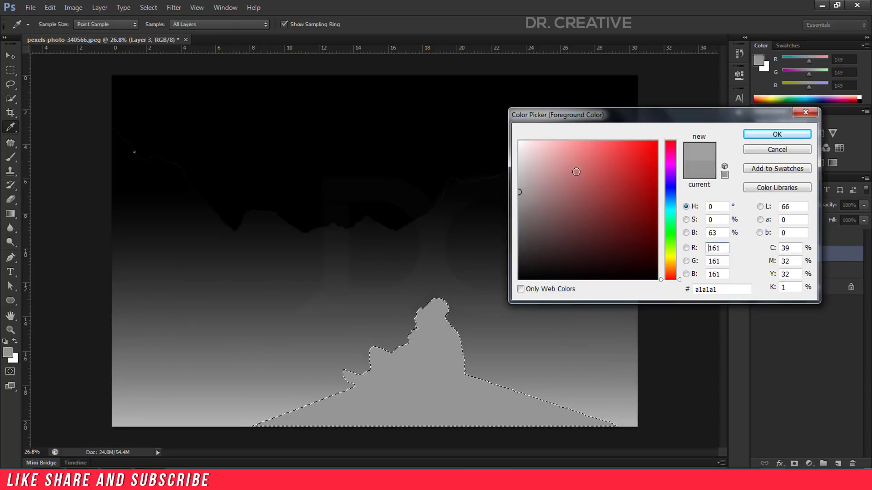
{"action": "left_click", "coordinate": [752, 136]}
{"action": "key", "text": "alt+BackSpace"}
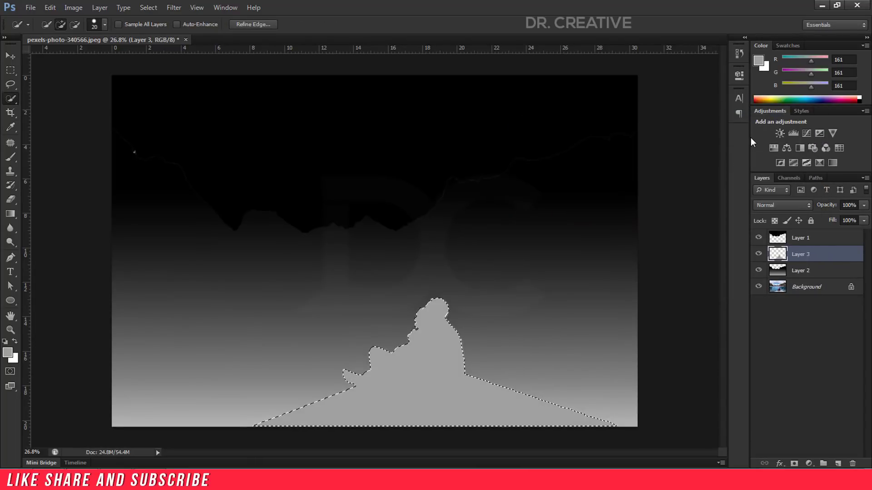
{"action": "key", "text": "ctrl+d"}
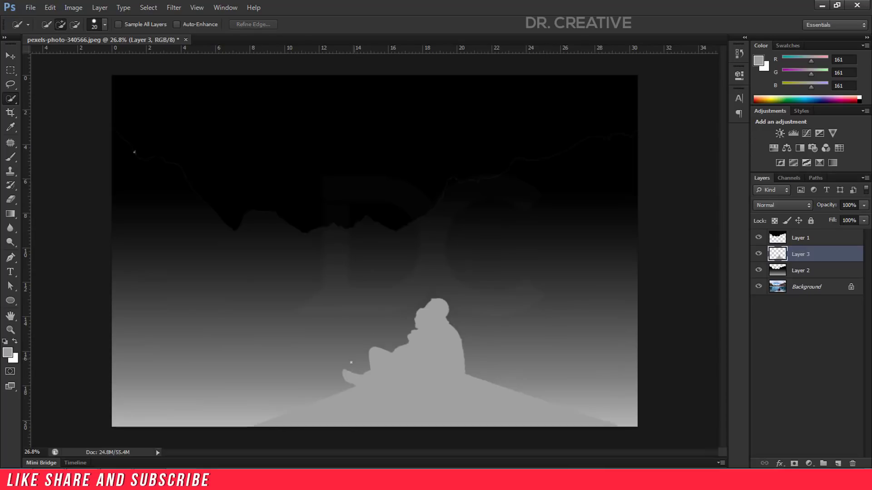
- Zoom in and out to check the depth map, then start Save As from the File menu
{"action": "scroll", "coordinate": [393, 400], "scroll_direction": "up", "scroll_amount": 5}
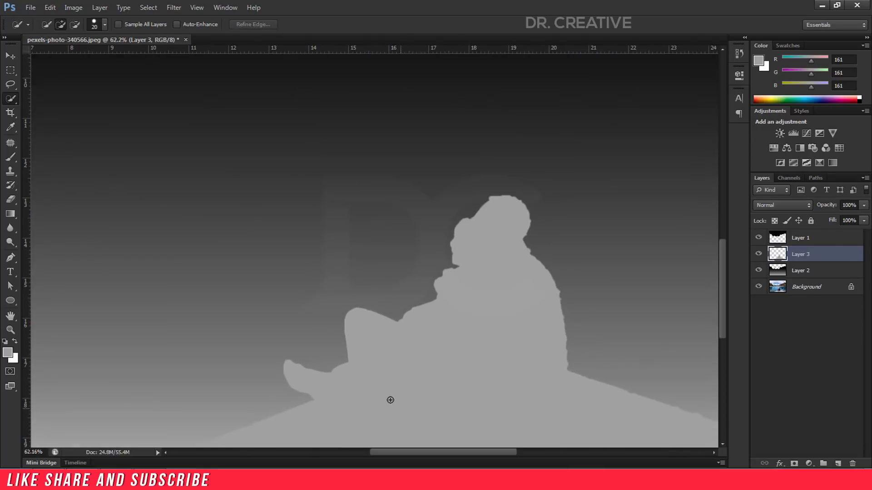
{"action": "scroll", "coordinate": [362, 338], "scroll_direction": "down", "scroll_amount": 5}
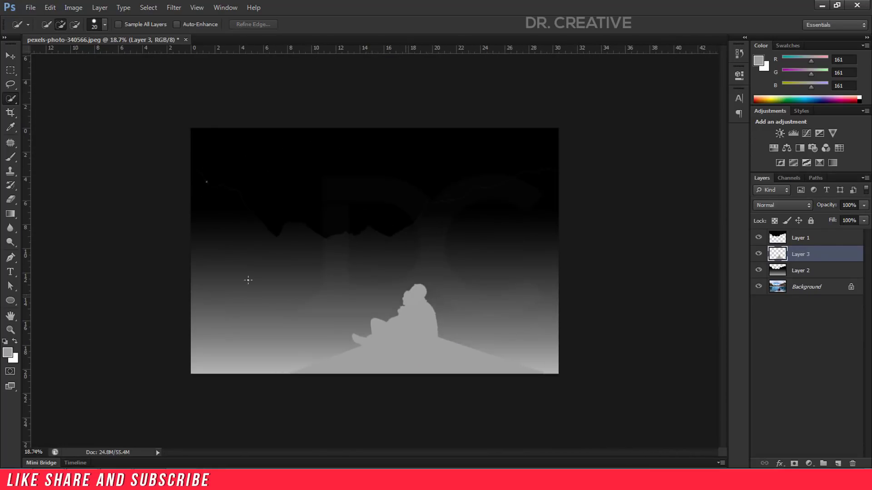
{"action": "scroll", "coordinate": [463, 282], "scroll_direction": "up", "scroll_amount": 2}
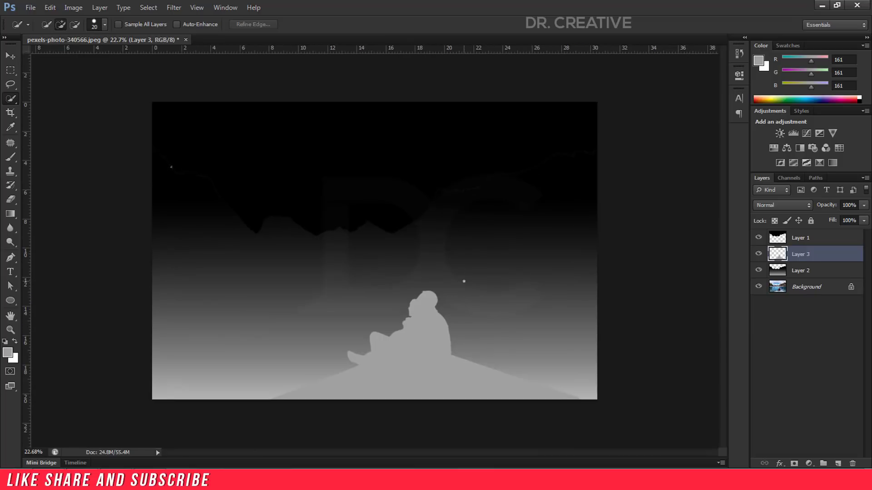
{"action": "left_click", "coordinate": [31, 7]}
- From Save As, create a new Desktop folder named '3D Photo'
{"action": "left_click", "coordinate": [52, 138]}
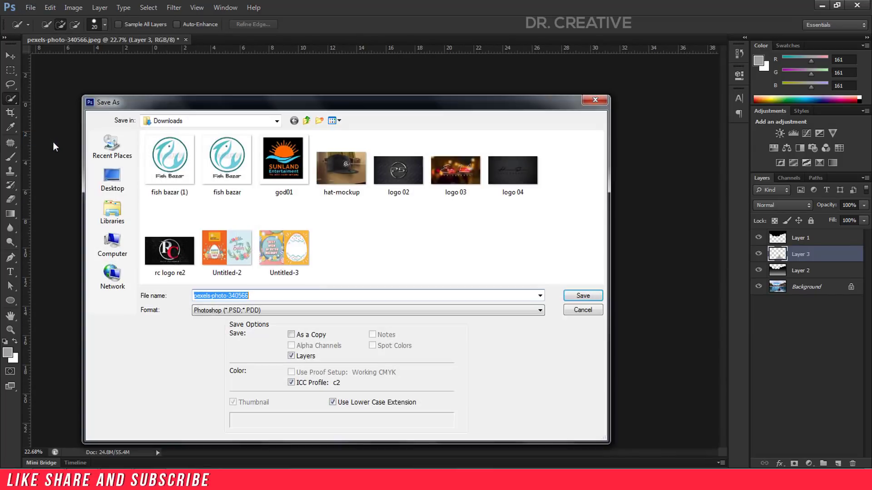
{"action": "left_click", "coordinate": [112, 178]}
{"action": "left_click_drag", "start_coordinate": [460, 105], "coordinate": [498, 75]}
{"action": "right_click", "coordinate": [354, 198]}
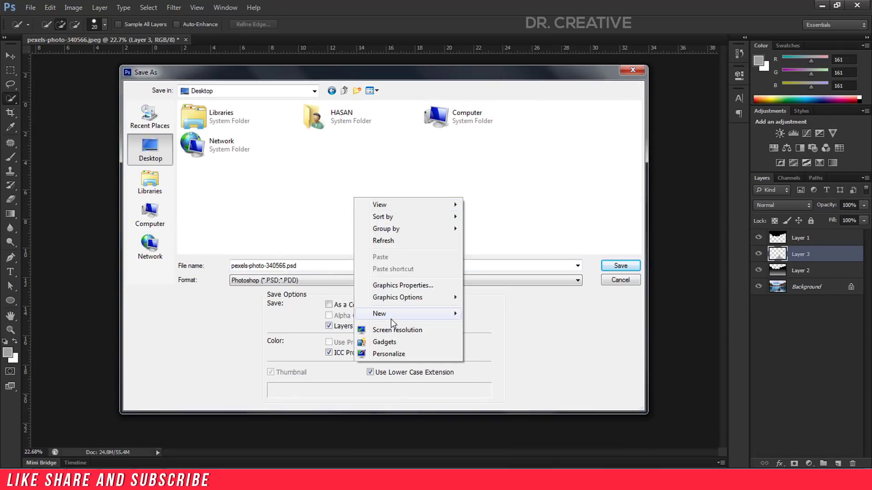
{"action": "mouse_move", "coordinate": [380, 313]}
{"action": "left_click", "coordinate": [504, 313]}
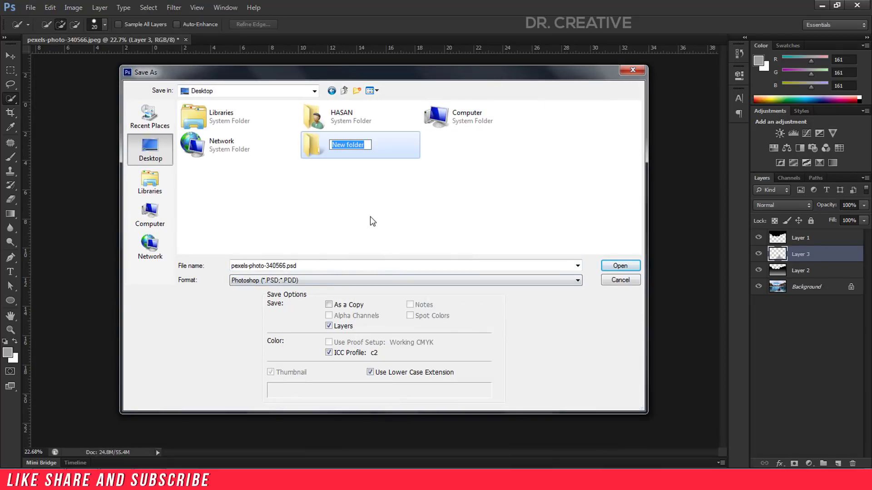
{"action": "type", "text": "3"}
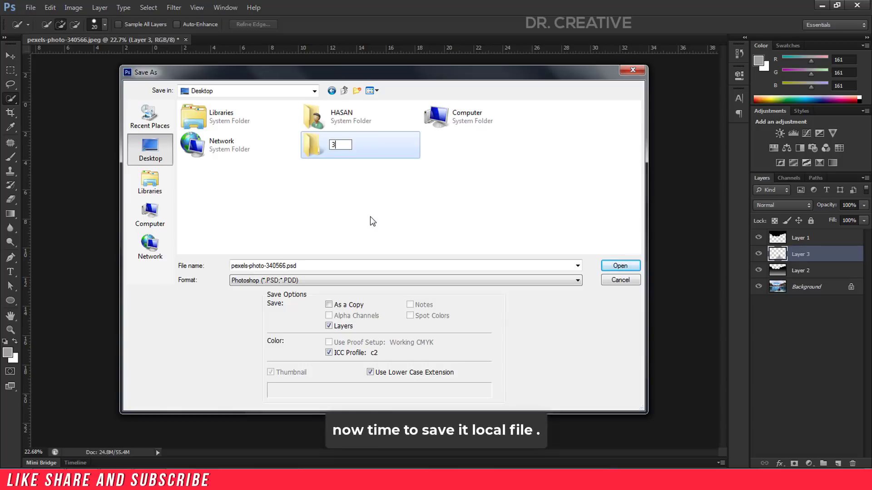
{"action": "type", "text": "D P"}
{"action": "type", "text": "t"}
{"action": "key", "text": "BackSpace"}
{"action": "type", "text": "o"}
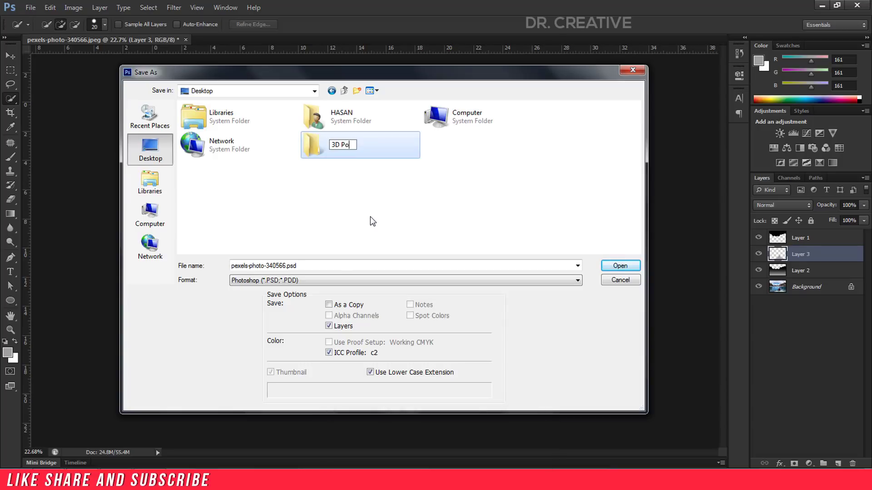
{"action": "type", "text": "to"}
{"action": "key", "text": "Return"}
- Enter the 3D Photo folder and rename the file to Image_depth
{"action": "double_click", "coordinate": [344, 154]}
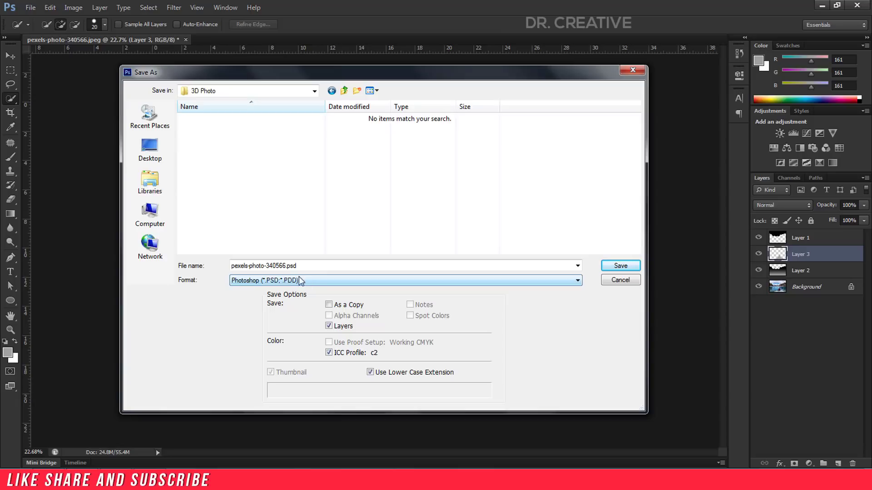
{"action": "double_click", "coordinate": [315, 266]}
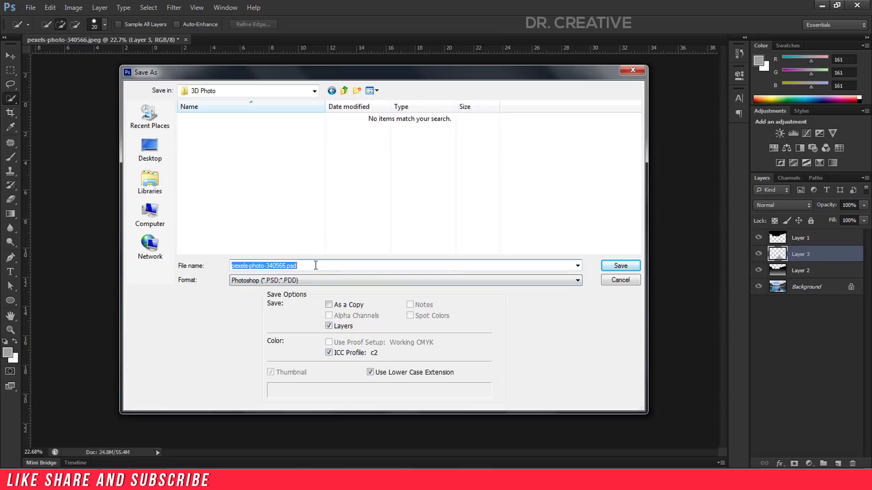
{"action": "key", "text": "BackSpace"}
{"action": "type", "text": "Image_de"}
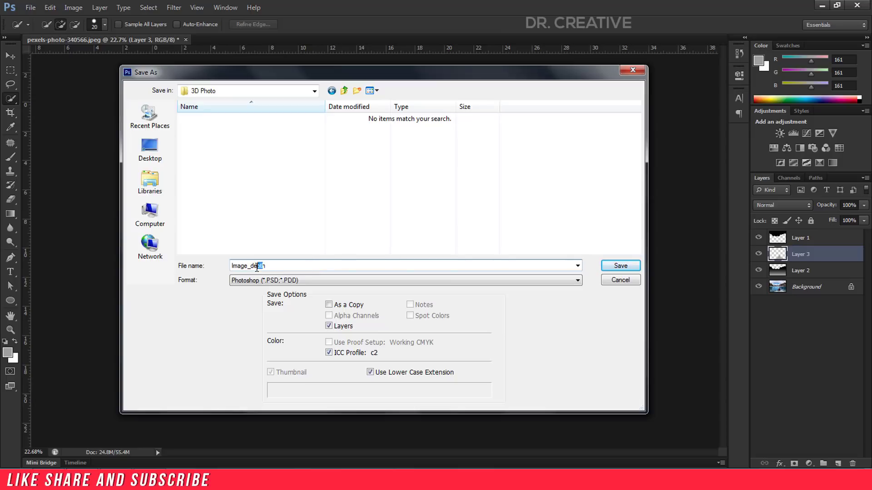
{"action": "left_click", "coordinate": [275, 267]}
- Save Image_depth as a JPEG at Quality 12 Maximum, then hide Layers 3 and 1
{"action": "left_click", "coordinate": [385, 282]}
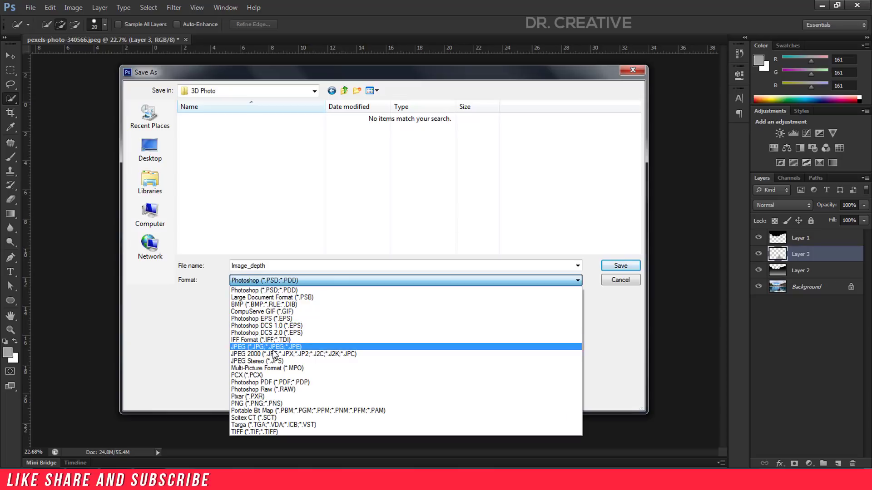
{"action": "left_click", "coordinate": [277, 352]}
{"action": "left_click", "coordinate": [609, 266]}
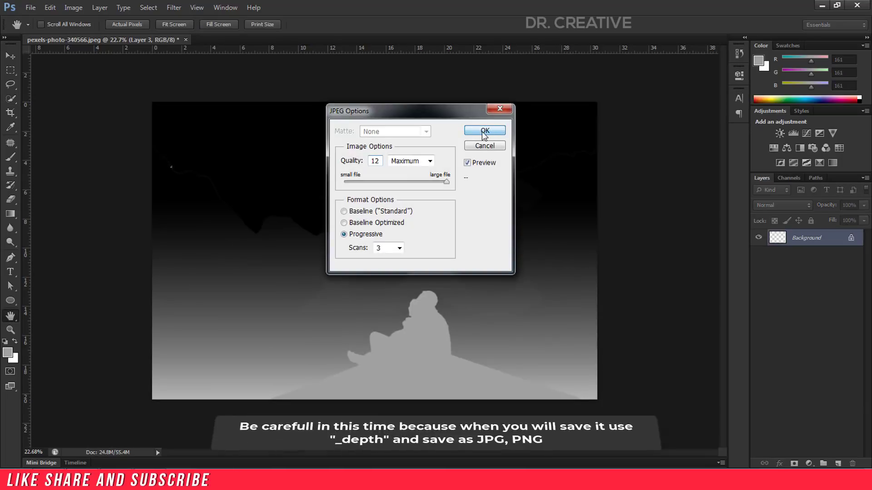
{"action": "left_click", "coordinate": [484, 131]}
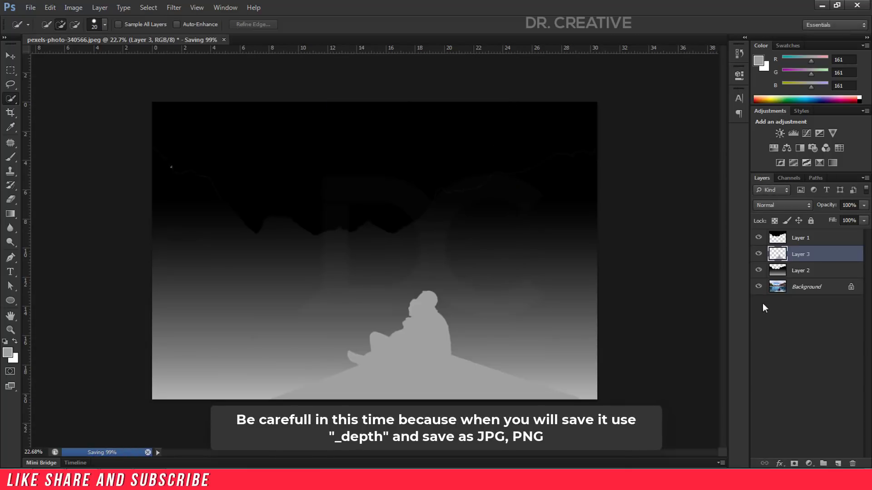
{"action": "left_click", "coordinate": [759, 254]}
{"action": "left_click", "coordinate": [758, 238]}
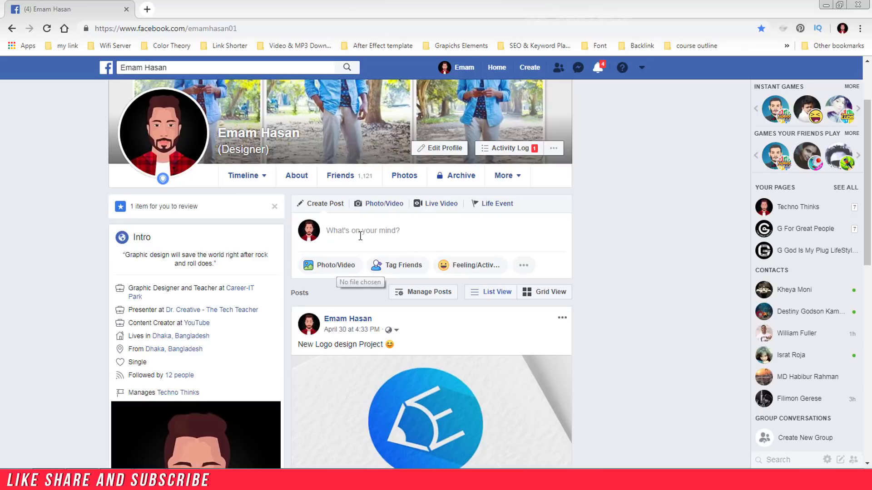
- Attach Image and Image_depth from Desktop > 3D Photo to a new Facebook post
{"action": "left_click", "coordinate": [336, 231]}
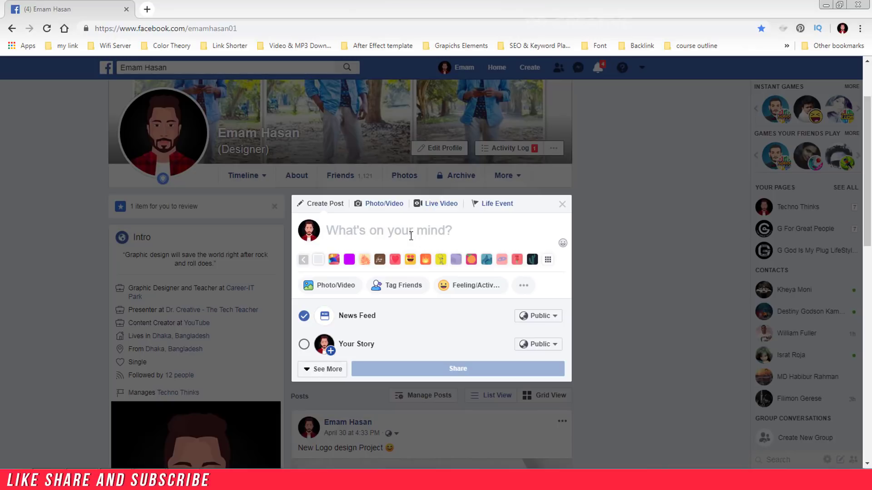
{"action": "left_click", "coordinate": [349, 287]}
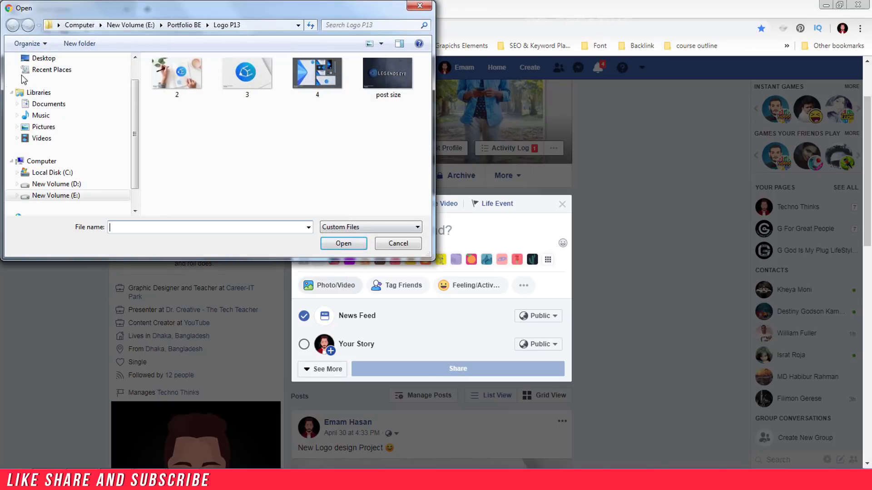
{"action": "scroll", "coordinate": [79, 83], "scroll_direction": "up", "scroll_amount": 2}
{"action": "left_click", "coordinate": [81, 87]}
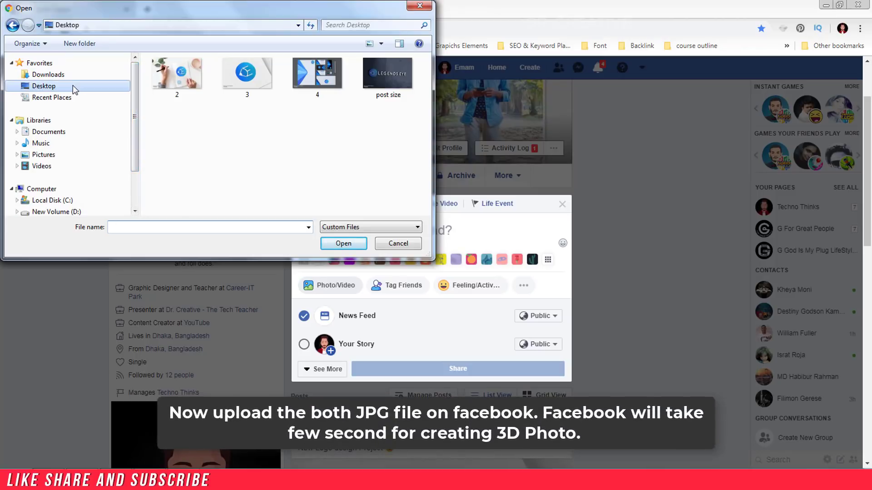
{"action": "left_click", "coordinate": [198, 199]}
{"action": "double_click", "coordinate": [197, 200]}
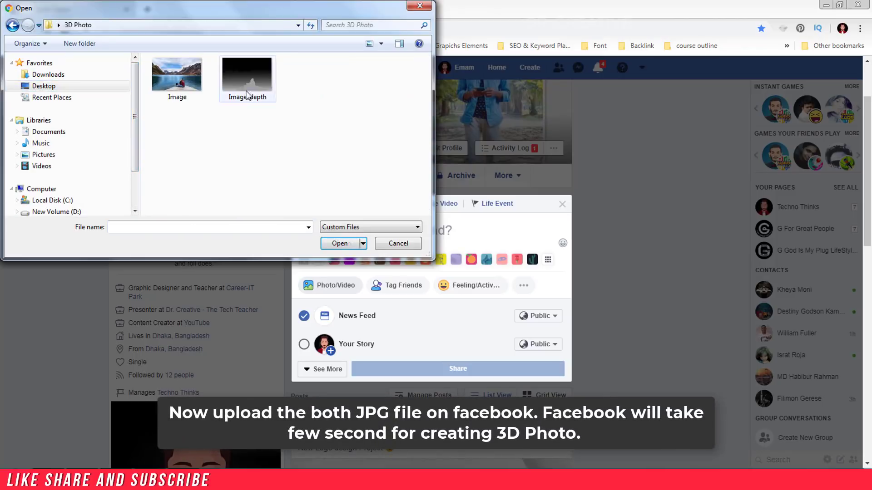
{"action": "left_click_drag", "start_coordinate": [315, 124], "coordinate": [166, 78]}
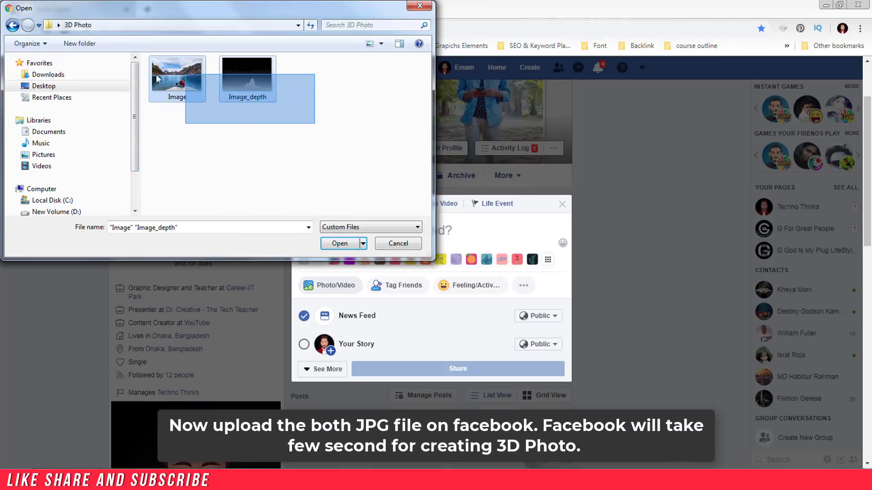
{"action": "left_click", "coordinate": [346, 247]}
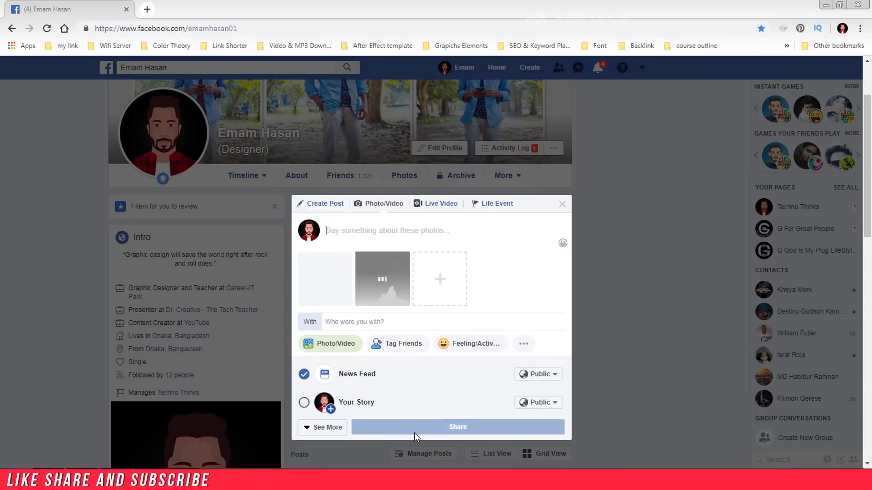
- Scroll down to the Share row while Facebook creates the 3D Photo
{"action": "scroll", "coordinate": [432, 427], "scroll_direction": "down", "scroll_amount": 2}
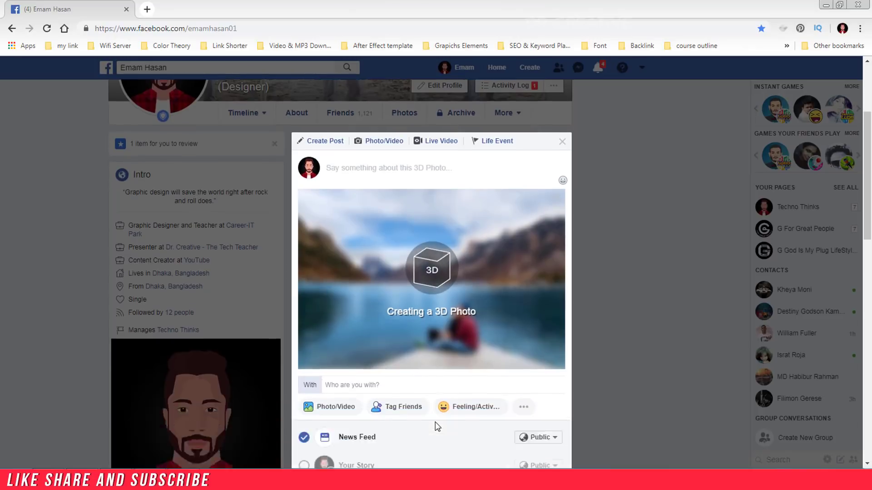
{"action": "scroll", "coordinate": [435, 423], "scroll_direction": "down", "scroll_amount": 1}
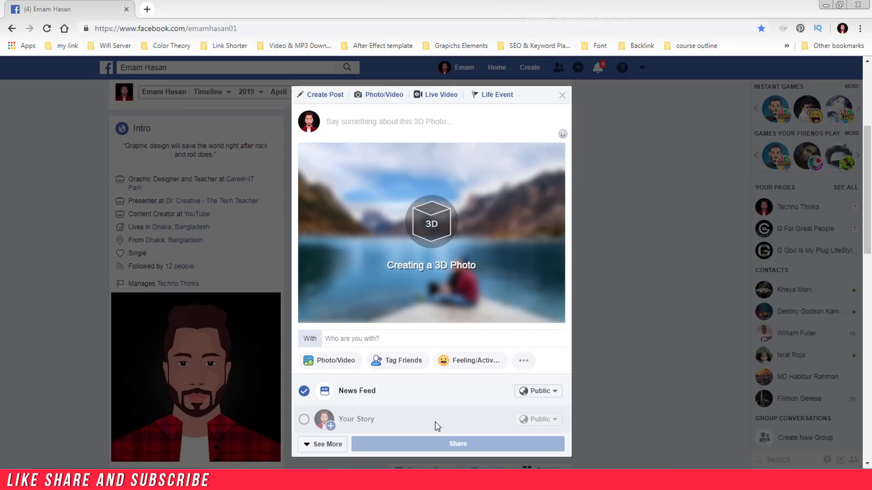